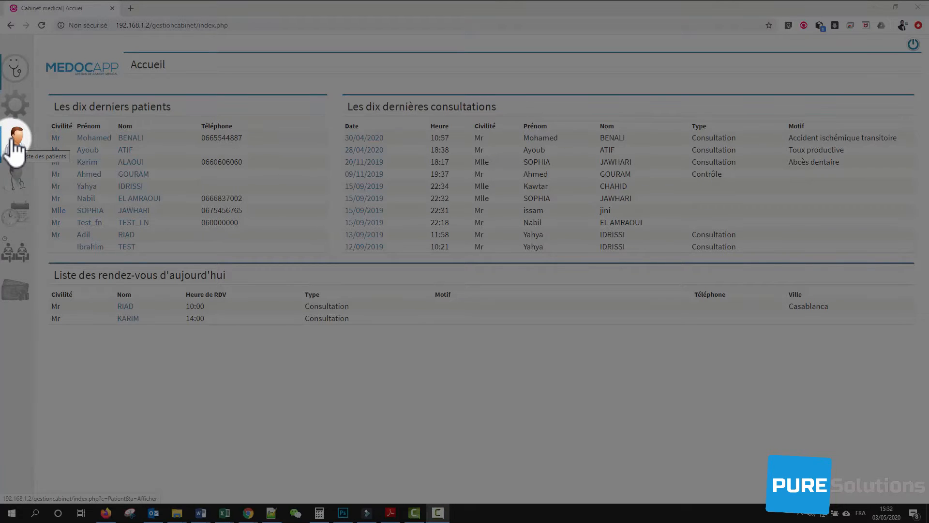
- Open the Liste des Patients page from the sidebar, showing all 24 patients
{"action": "left_click", "coordinate": [16, 143]}
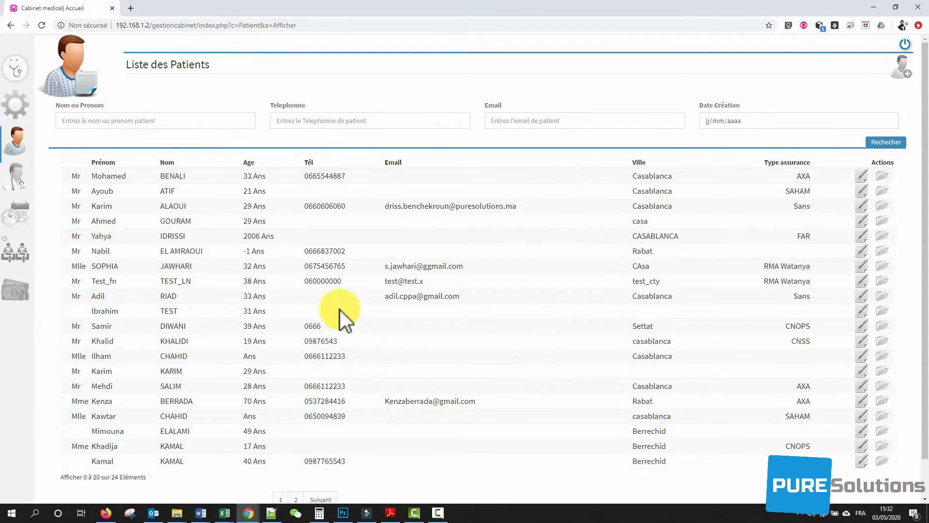
- Filter the patient list by the patient's surname, then start a blank Nouveau patient form
{"action": "left_click", "coordinate": [187, 124]}
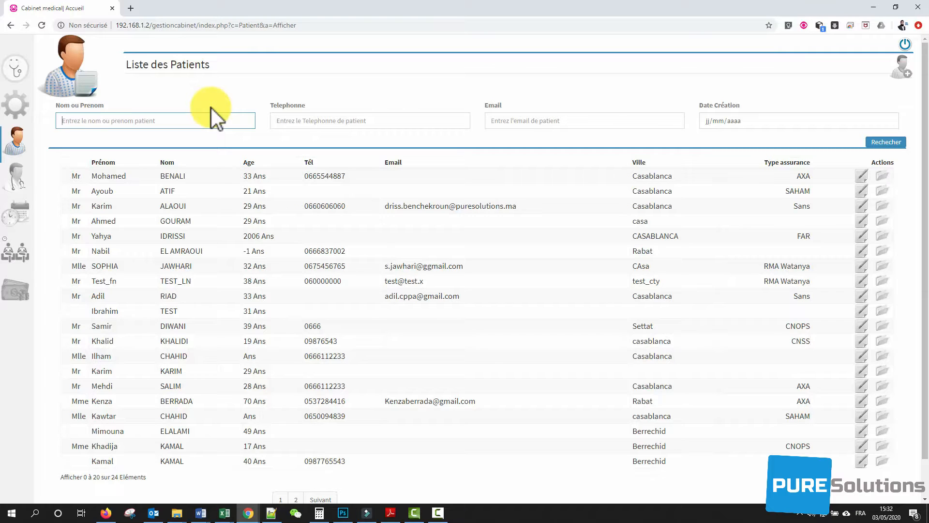
{"action": "type", "text": "benali"}
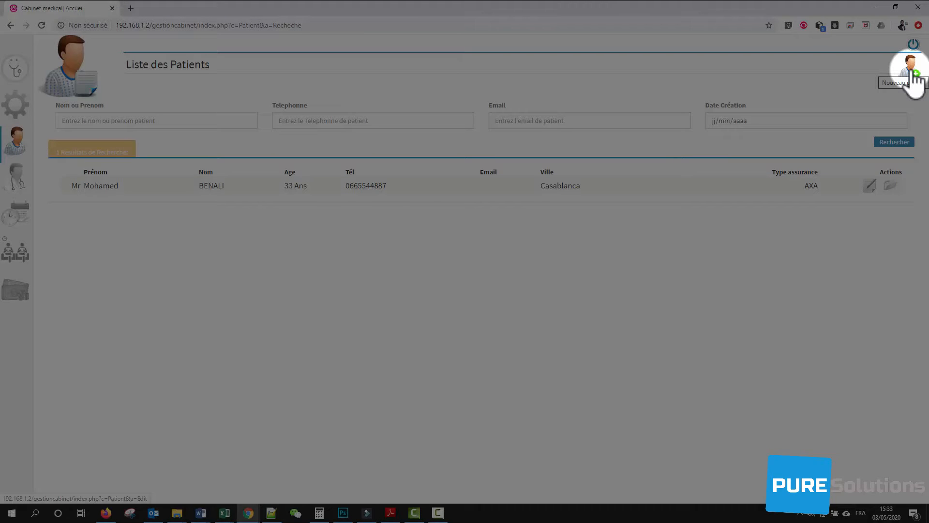
{"action": "left_click", "coordinate": [911, 68]}
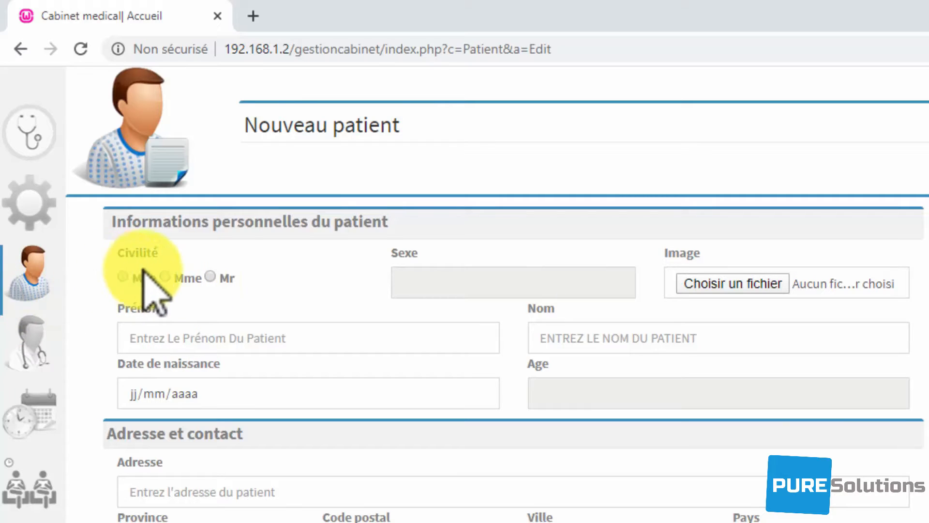
- Enter title Mlle, the patient's first name and surname, and birth date 15/10/1990
{"action": "left_click", "coordinate": [127, 275]}
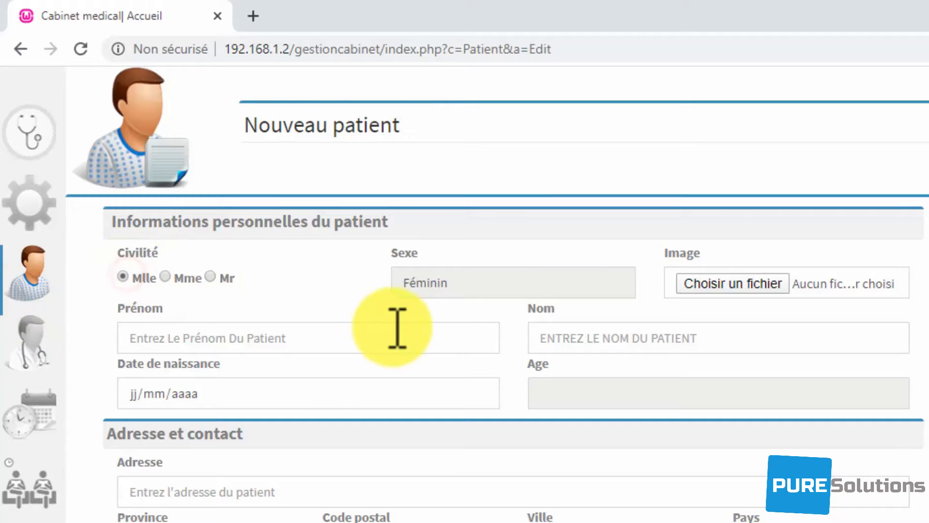
{"action": "left_click", "coordinate": [321, 337]}
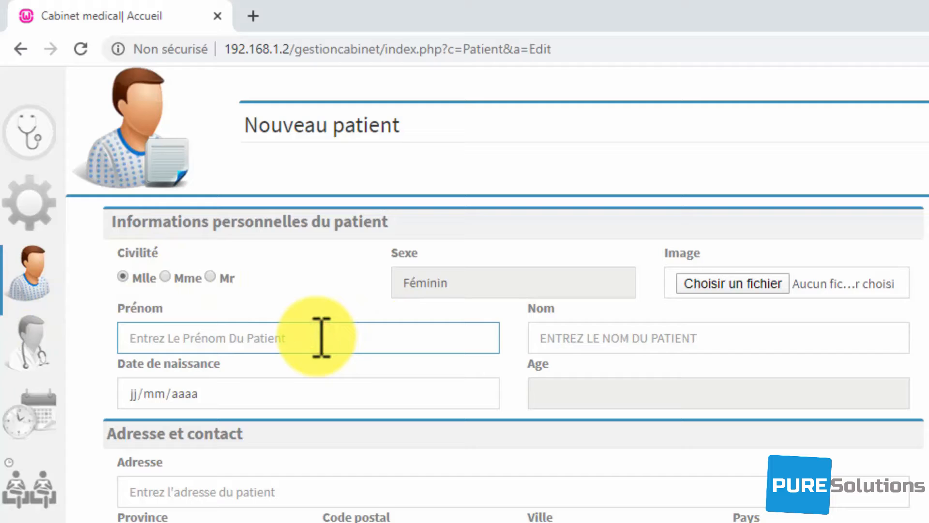
{"action": "key", "text": "Tab"}
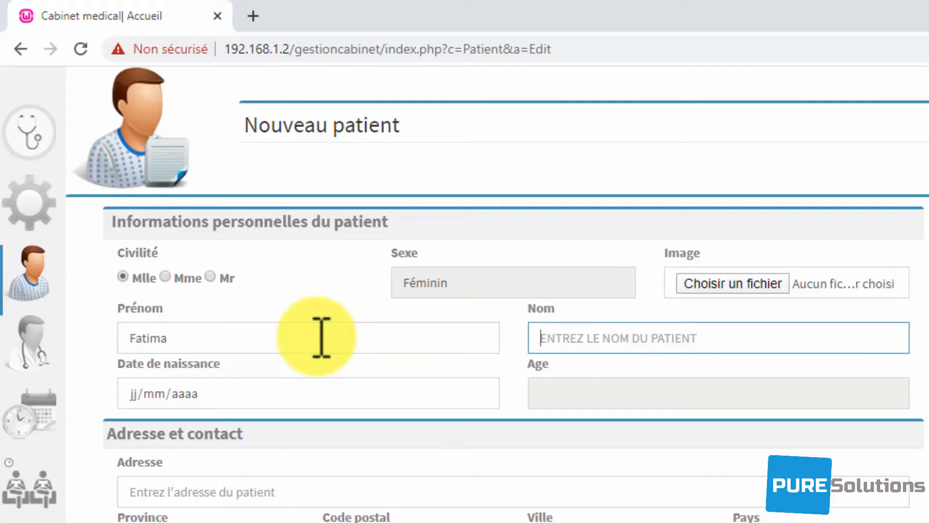
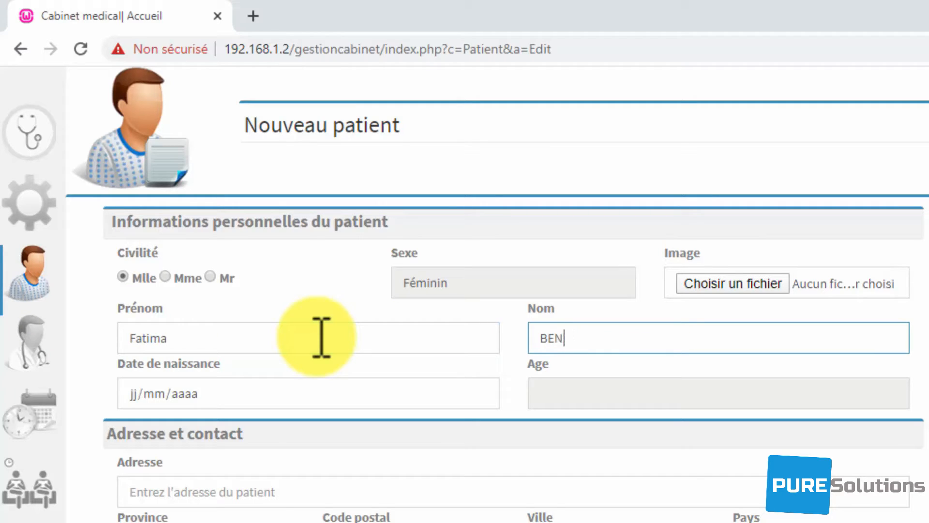
{"action": "key", "text": "Tab"}
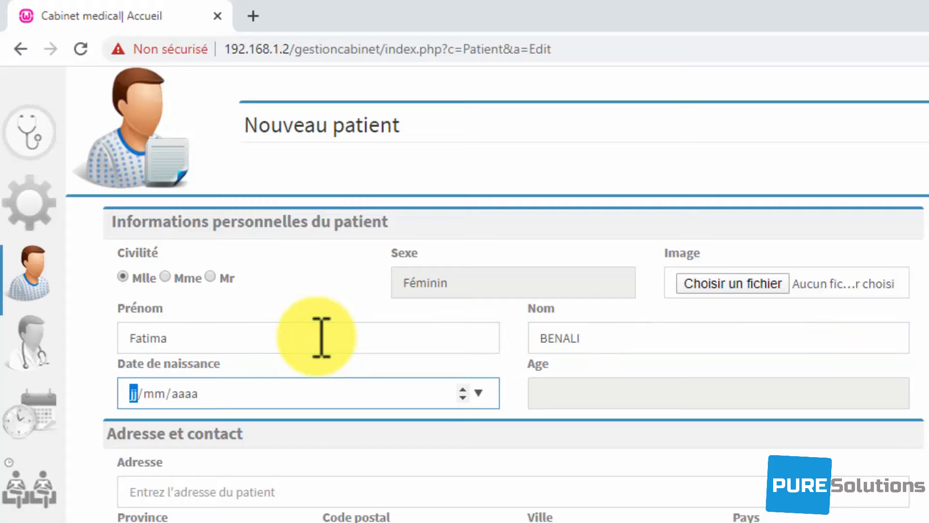
{"action": "type", "text": "15/"}
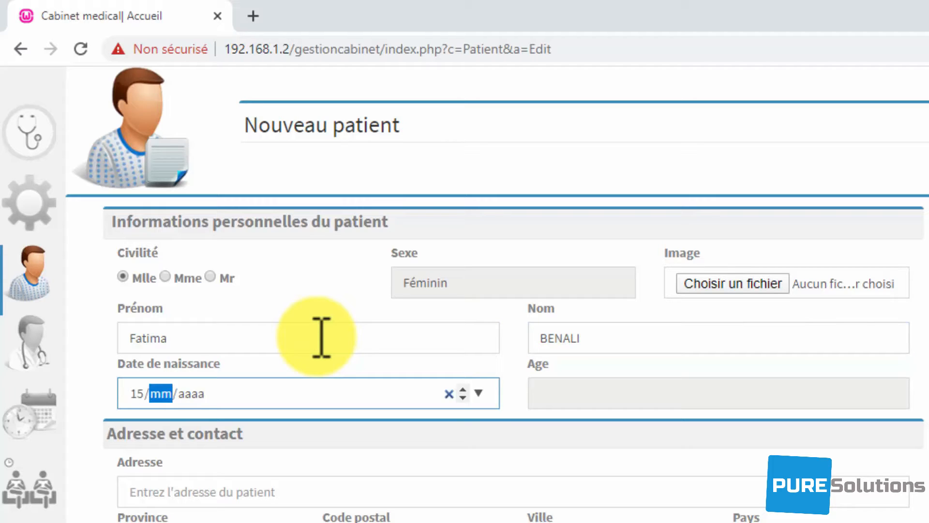
{"action": "type", "text": "10/1990"}
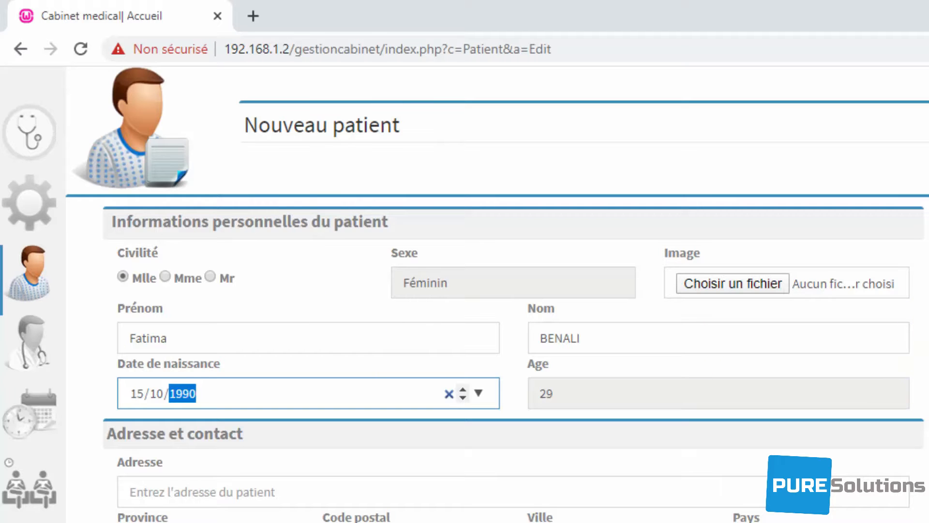
- Fill in the patient's street address, province and postal code
{"action": "scroll", "coordinate": [473, 503], "scroll_direction": "down", "scroll_amount": 1}
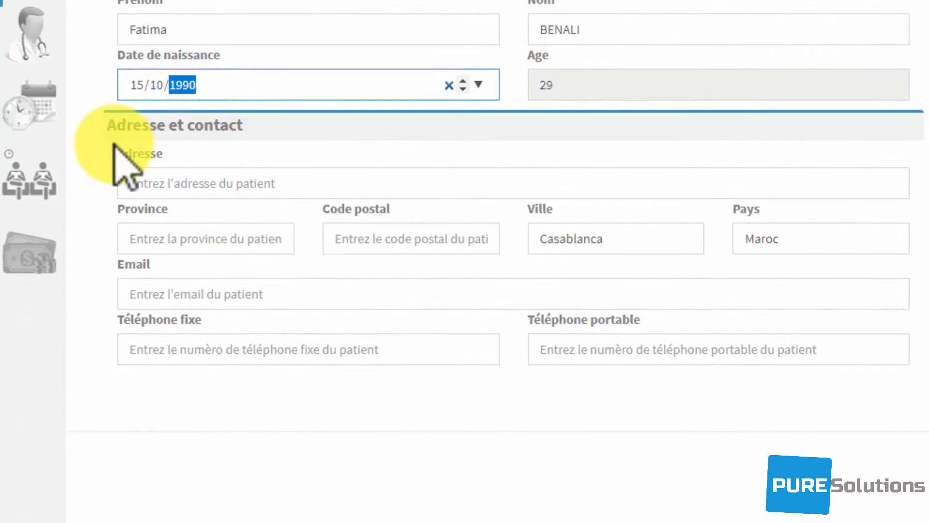
{"action": "left_click", "coordinate": [207, 178]}
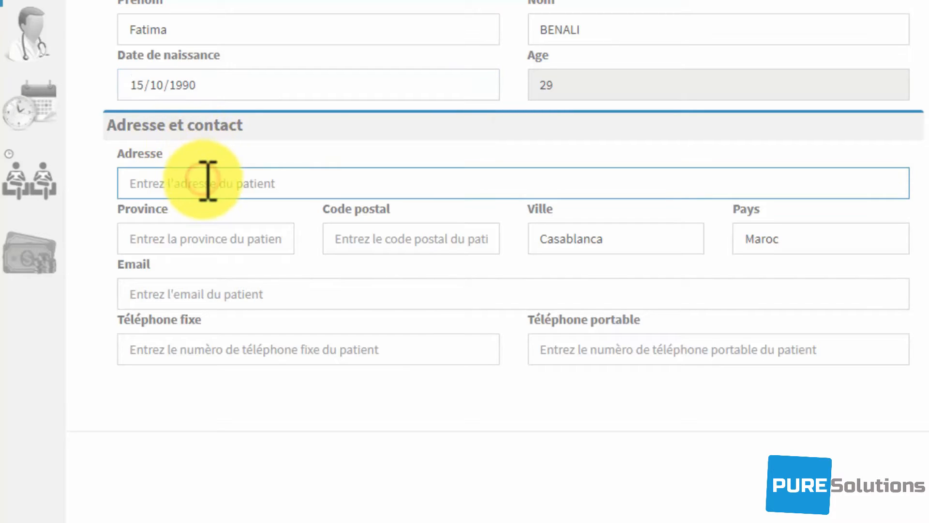
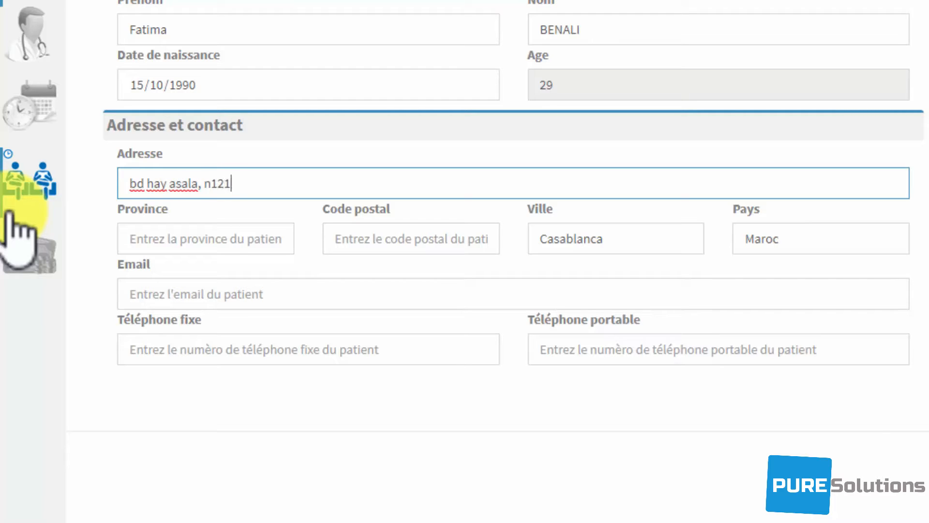
{"action": "key", "text": "Tab"}
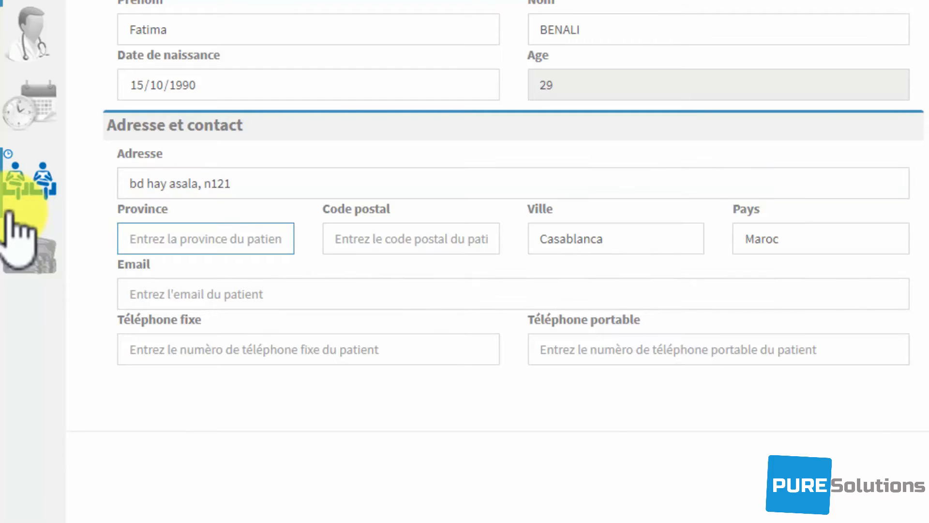
{"action": "type", "text": "Ain Sebaa"}
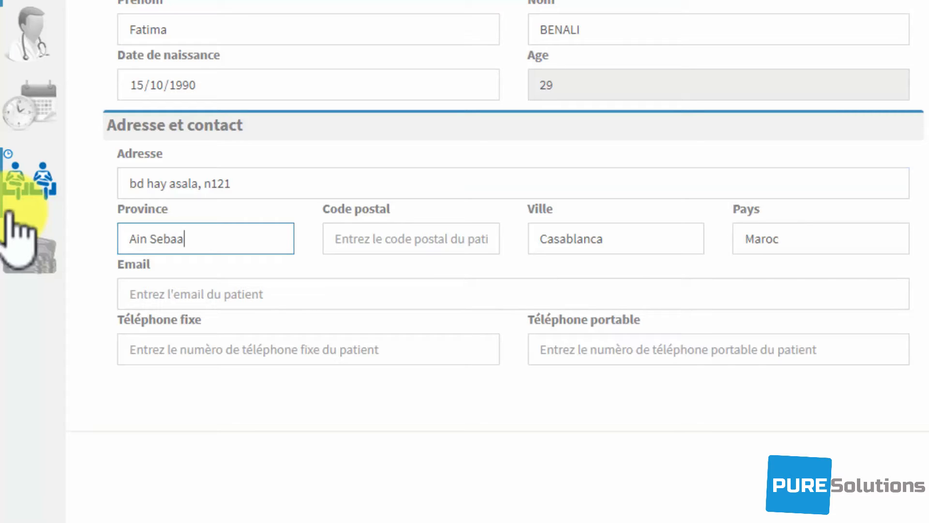
{"action": "key", "text": "Tab"}
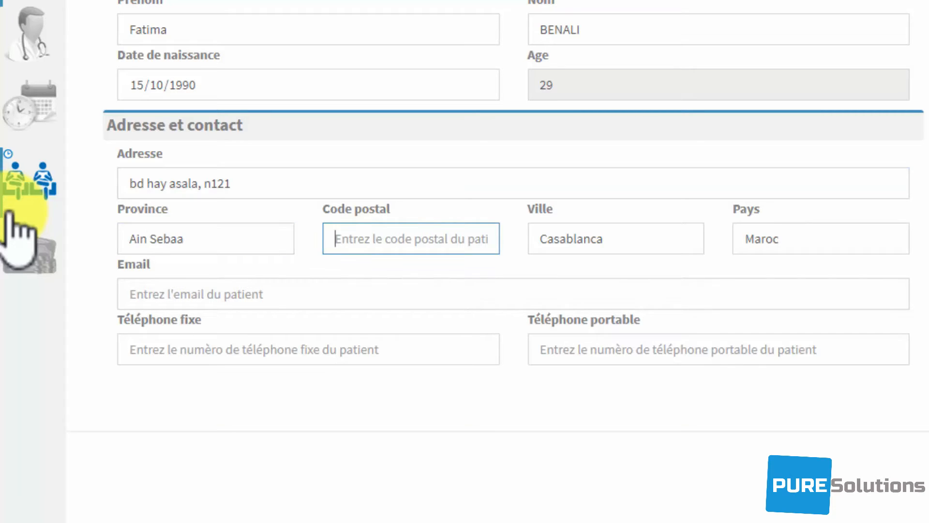
{"action": "type", "text": "20000"}
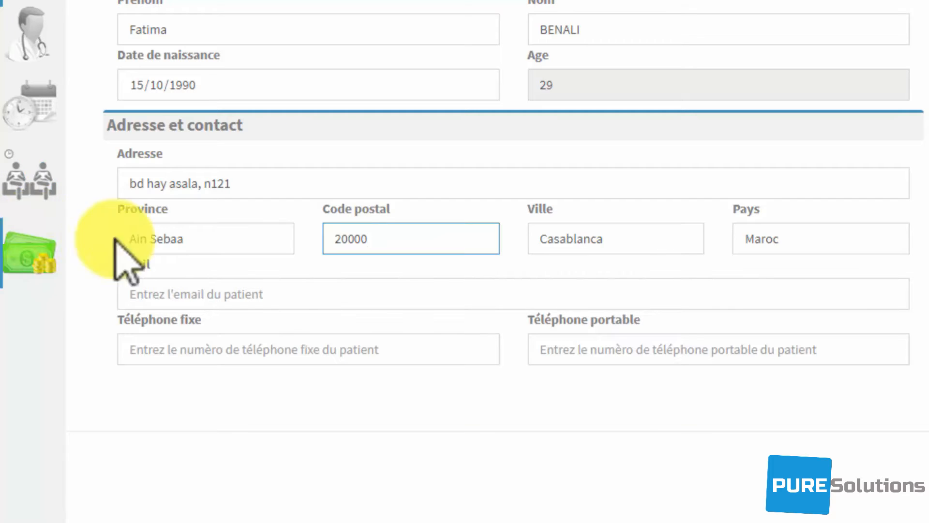
- Begin the patient's contact details with the landline and mobile phone fields
{"action": "left_click", "coordinate": [285, 358]}
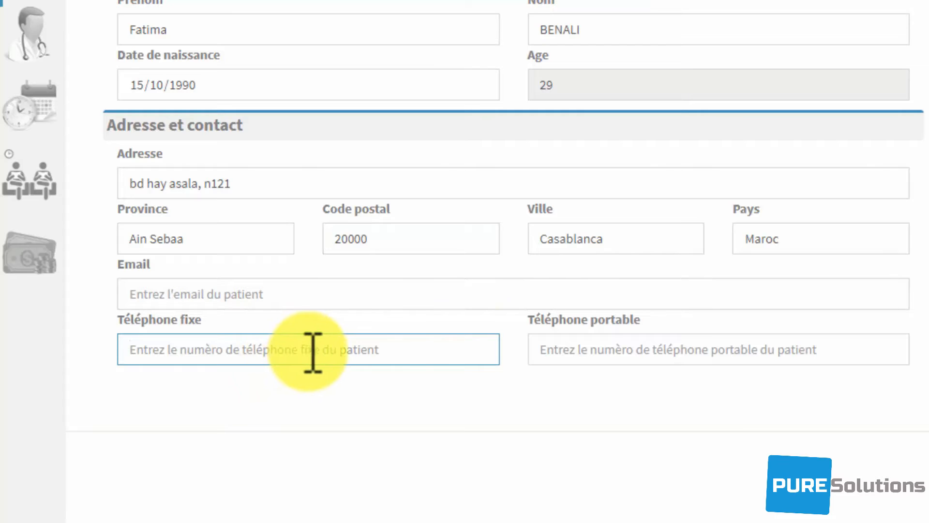
{"action": "left_click", "coordinate": [616, 348]}
{"action": "type", "text": "0"}
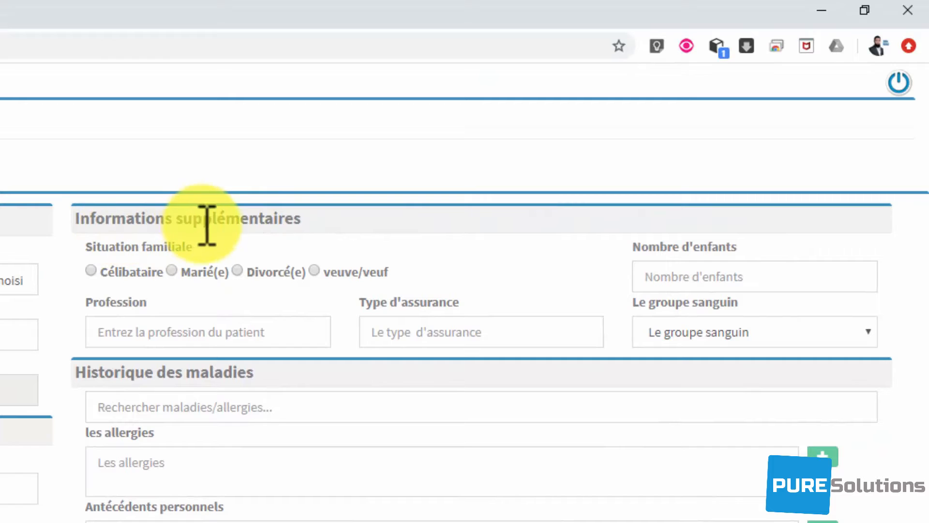
- Settle marital status on Célibataire with no children, and enter profession Secrétaire
{"action": "left_click", "coordinate": [134, 266]}
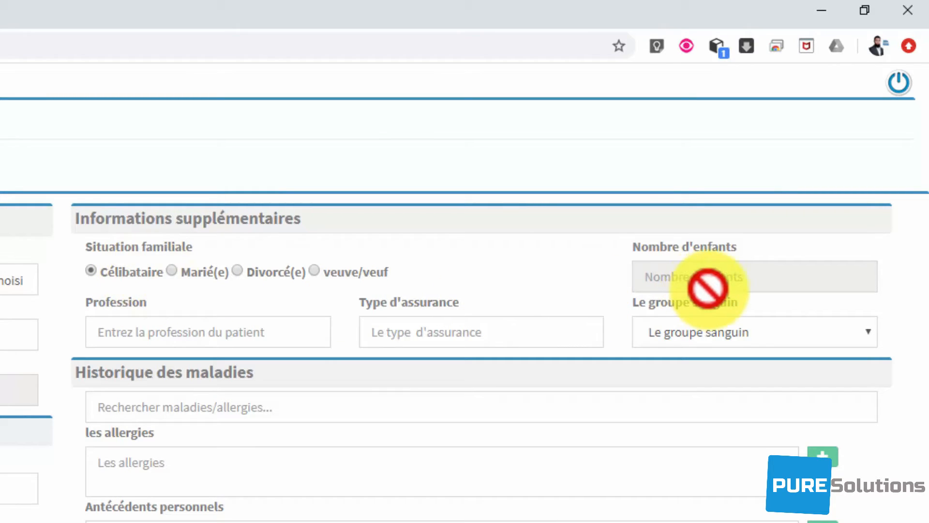
{"action": "left_click", "coordinate": [135, 272]}
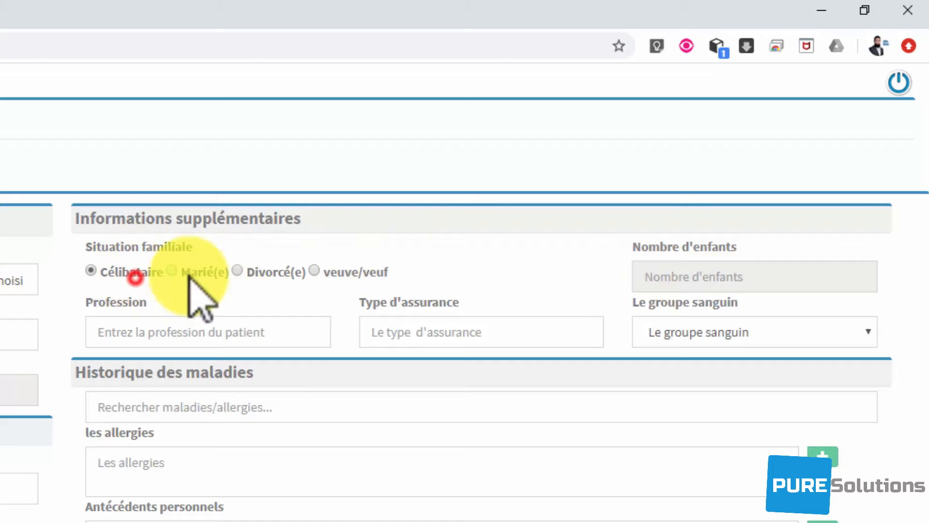
{"action": "left_click", "coordinate": [774, 287]}
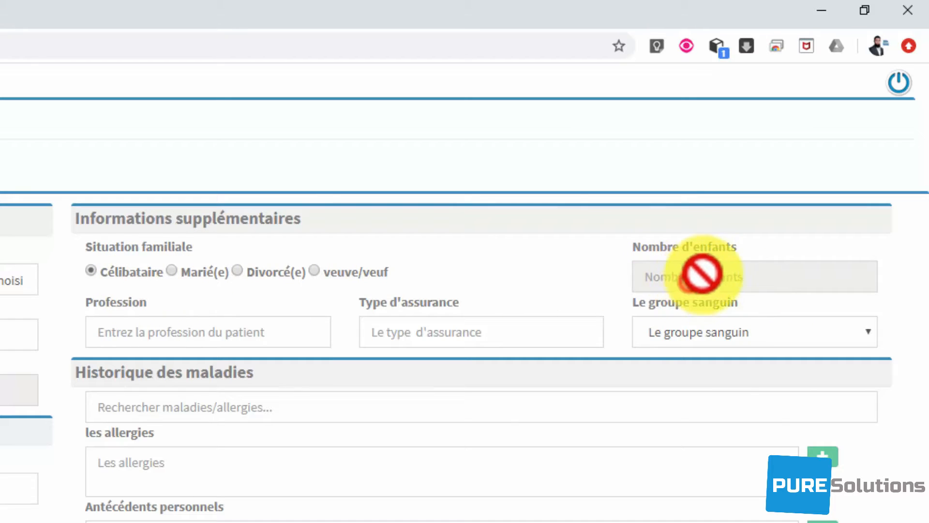
{"action": "left_click", "coordinate": [172, 270]}
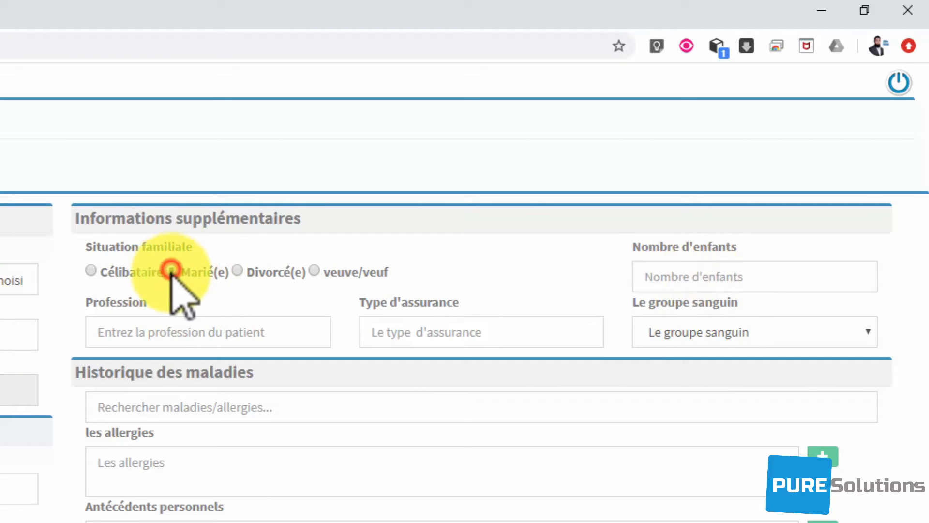
{"action": "left_click", "coordinate": [662, 270]}
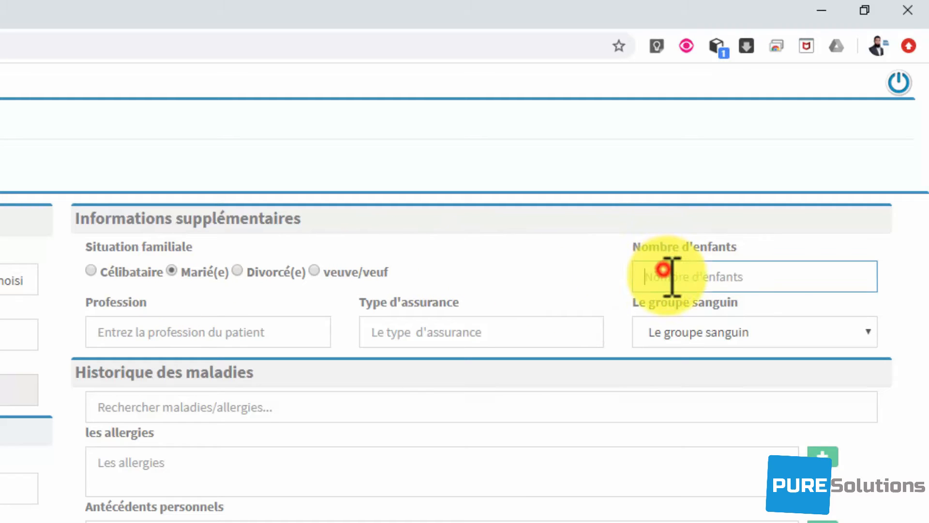
{"action": "type", "text": "2"}
{"action": "key", "text": "BackSpace"}
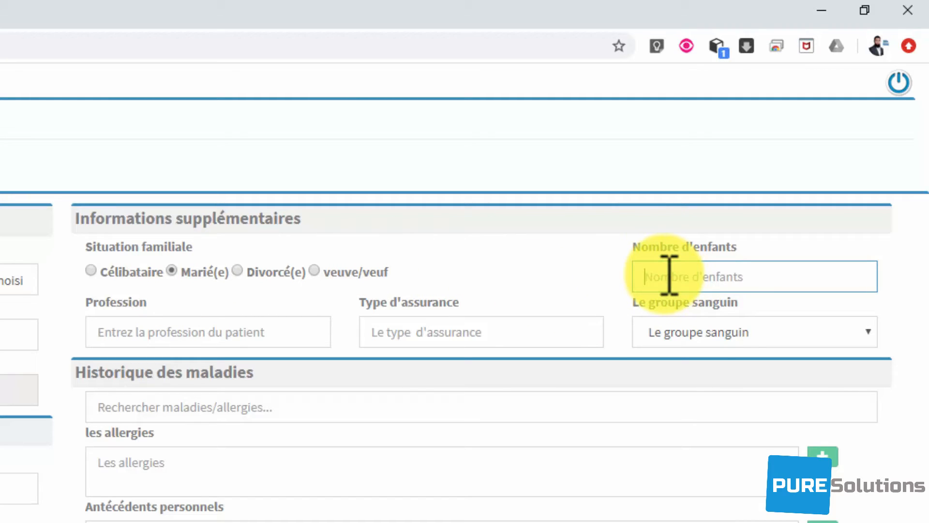
{"action": "left_click", "coordinate": [90, 271]}
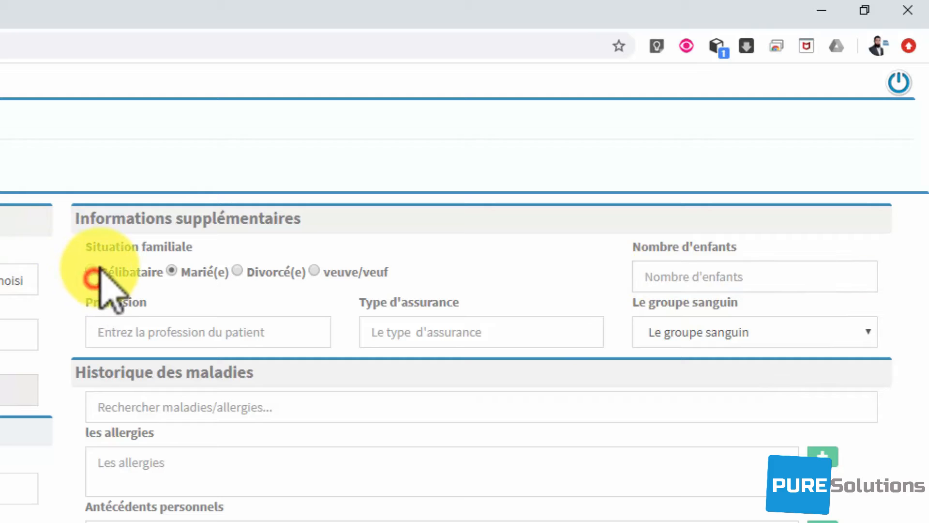
{"action": "left_click", "coordinate": [140, 324]}
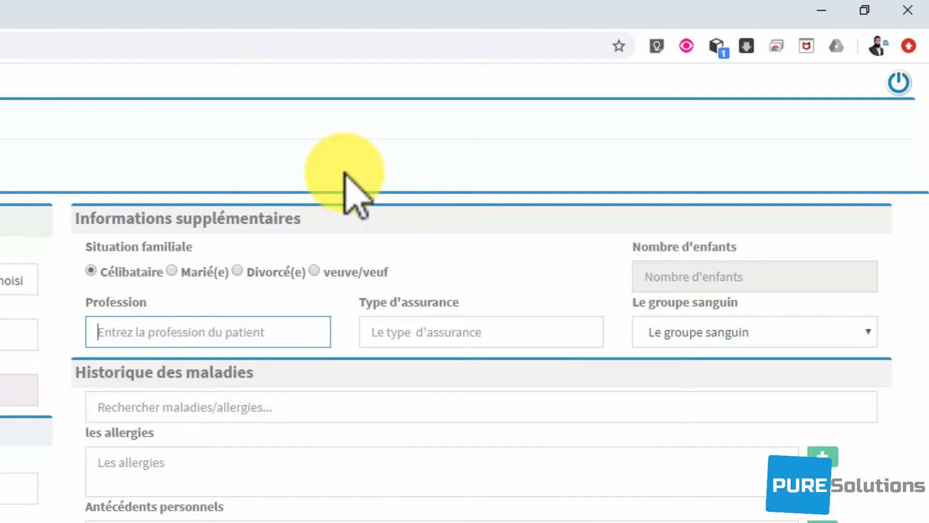
{"action": "type", "text": "Secrétaire"}
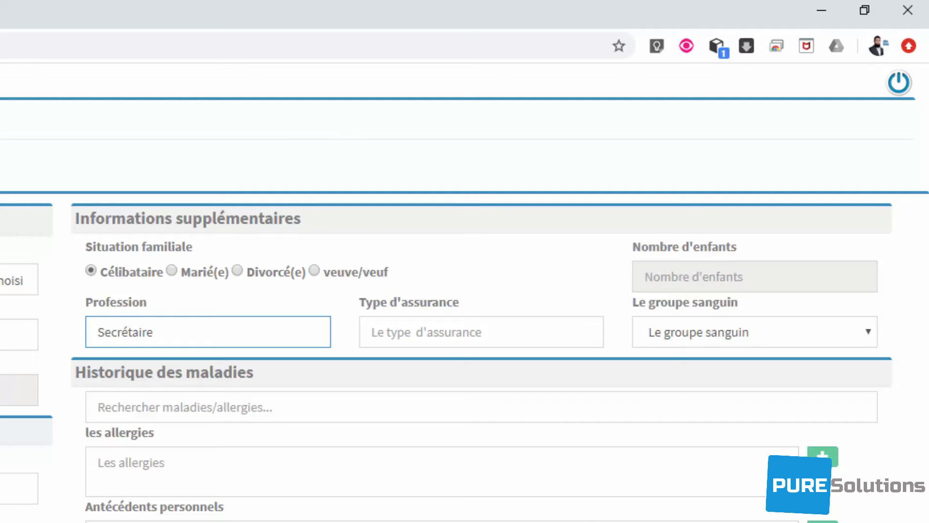
- Choose insurance type SAHAM and blood group O+
{"action": "left_click", "coordinate": [372, 332]}
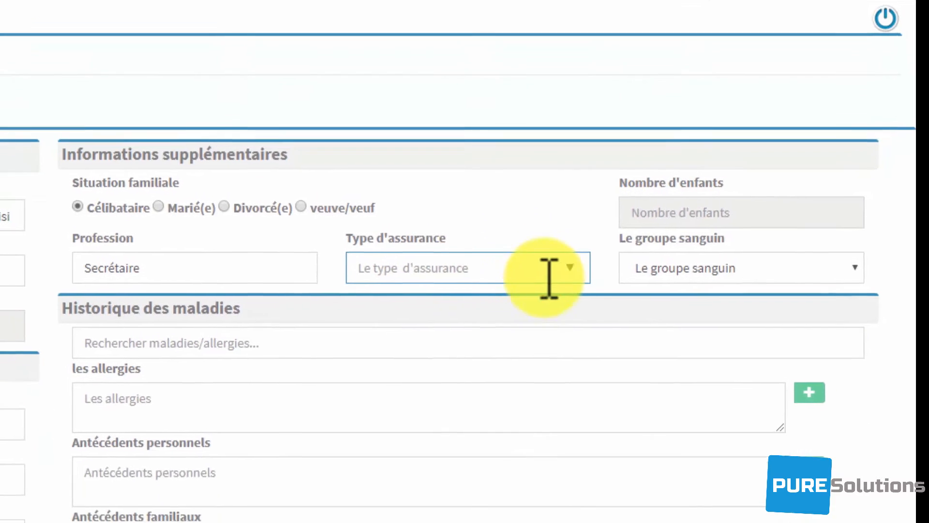
{"action": "left_click", "coordinate": [549, 271]}
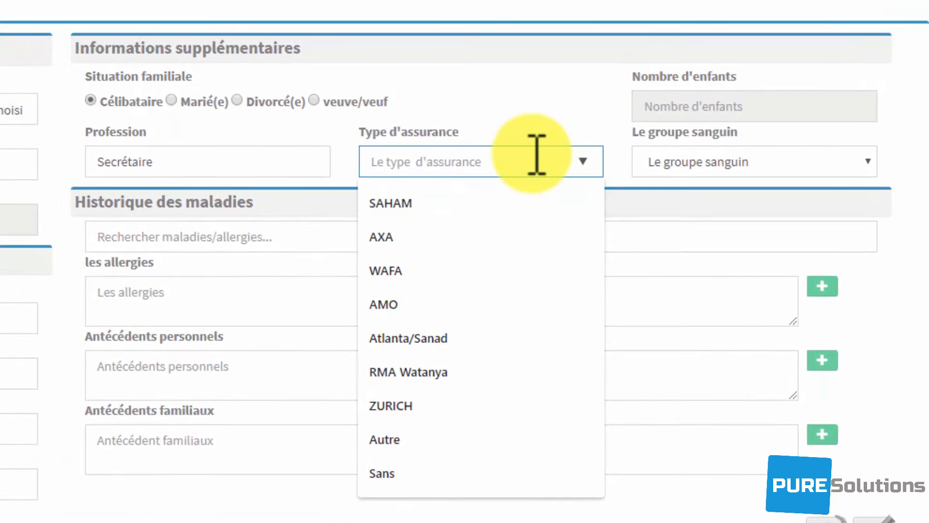
{"action": "left_click", "coordinate": [451, 207]}
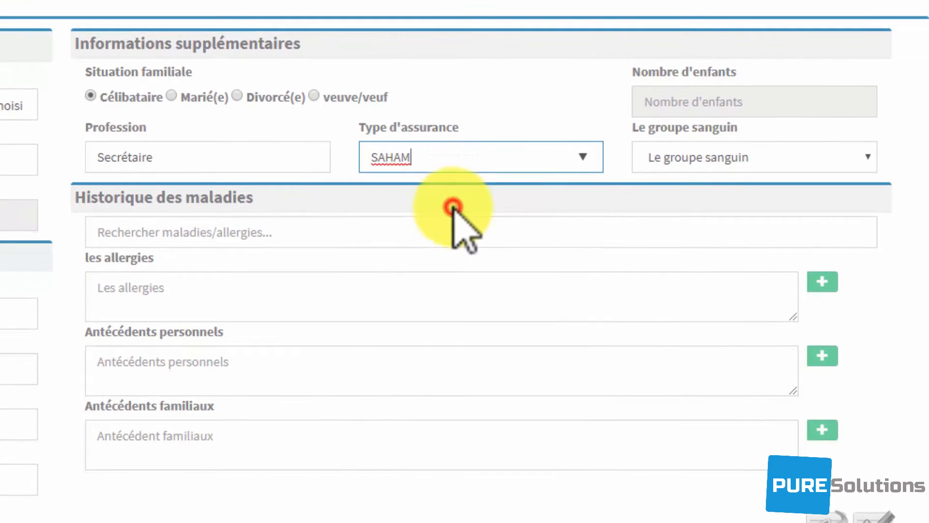
{"action": "left_click", "coordinate": [727, 160]}
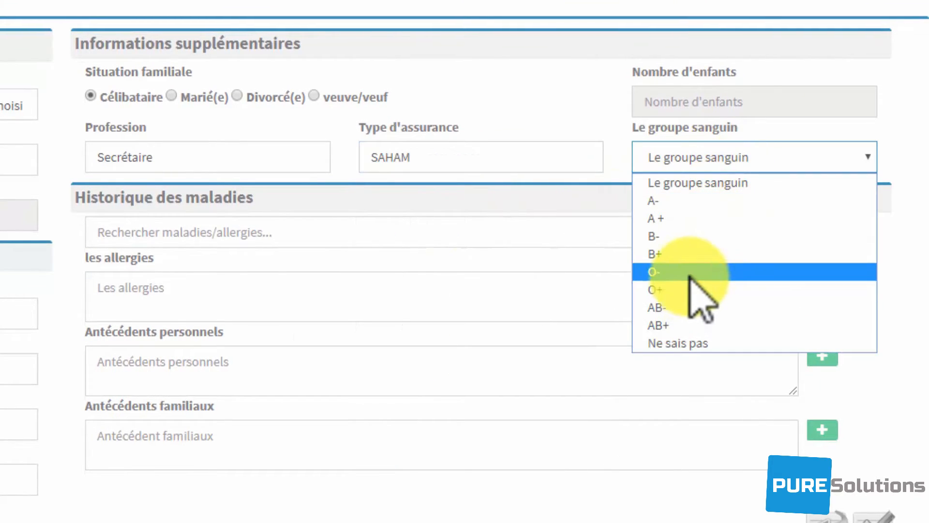
{"action": "left_click", "coordinate": [690, 290]}
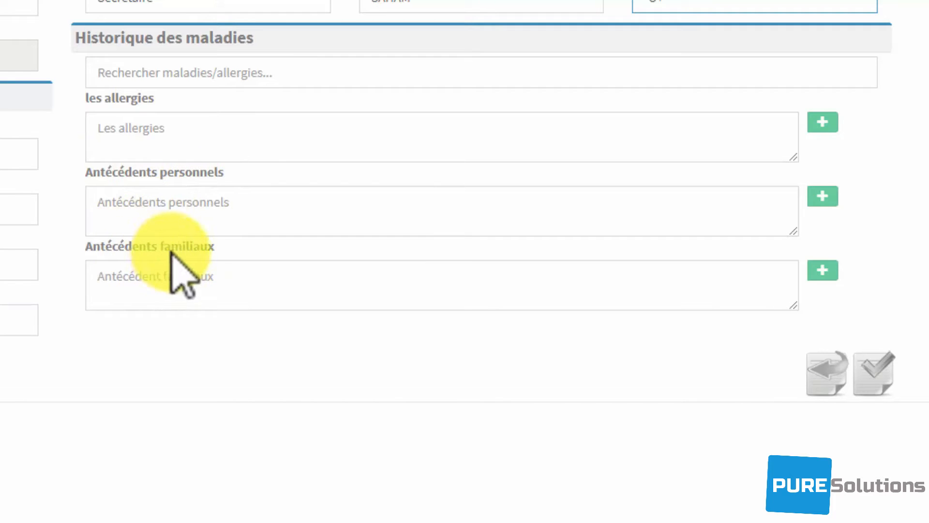
- Clear the test text and add Allergie aux acariens to the allergies
{"action": "left_click", "coordinate": [218, 146]}
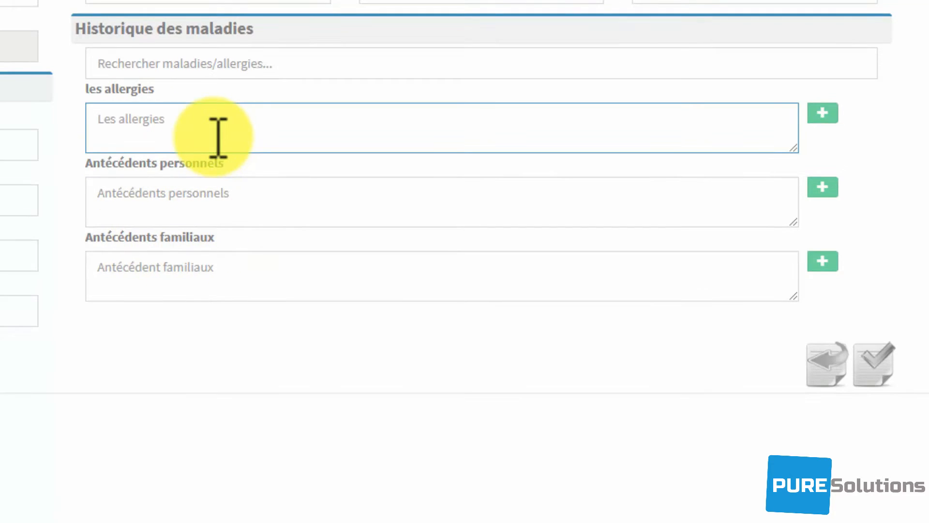
{"action": "type", "text": "qsfqsfs"}
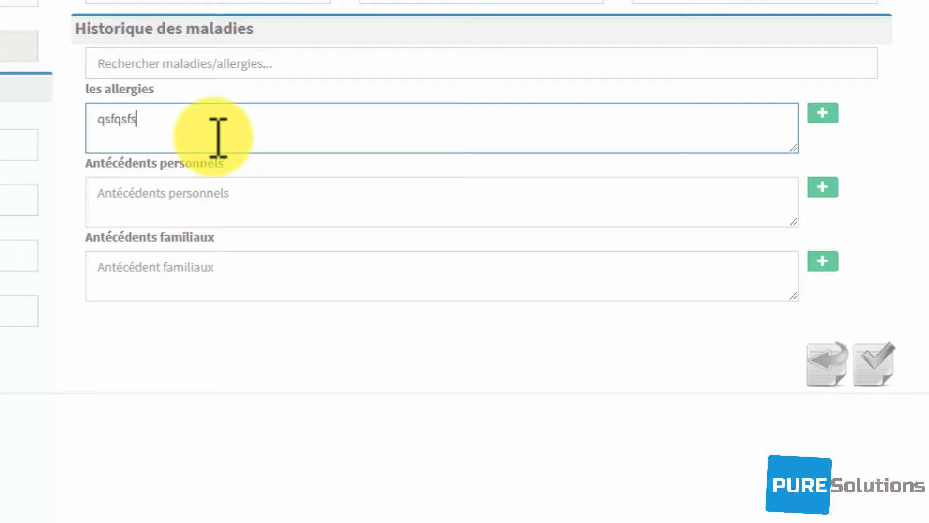
{"action": "type", "text": "f mskjf"}
{"action": "key", "text": "BackSpace"}
{"action": "key", "text": "BackSpace"}
{"action": "key", "text": "BackSpace"}
{"action": "key", "text": "BackSpace"}
{"action": "key", "text": "BackSpace"}
{"action": "key", "text": "BackSpace"}
{"action": "key", "text": "BackSpace"}
{"action": "key", "text": "BackSpace"}
{"action": "key", "text": "BackSpace"}
{"action": "key", "text": "BackSpace"}
{"action": "key", "text": "BackSpace"}
{"action": "key", "text": "BackSpace"}
{"action": "key", "text": "BackSpace"}
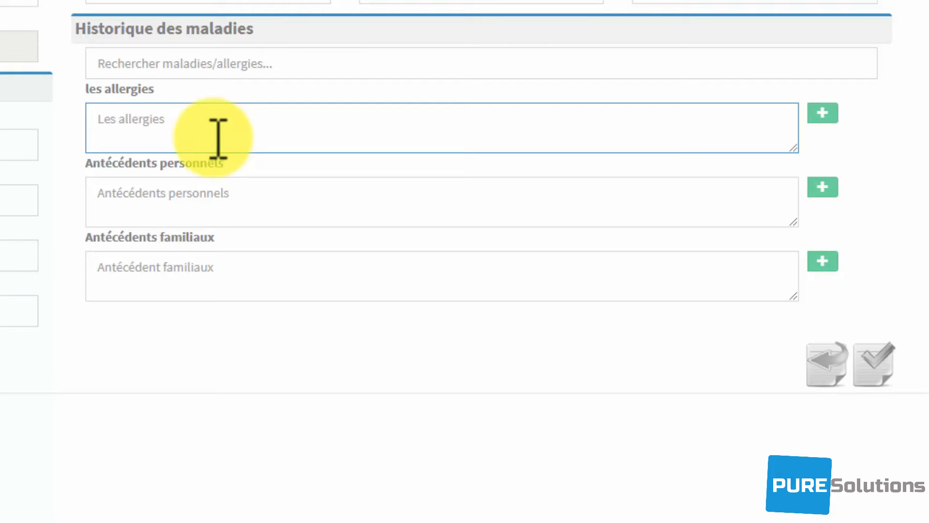
{"action": "left_click", "coordinate": [276, 68]}
{"action": "type", "text": "a"}
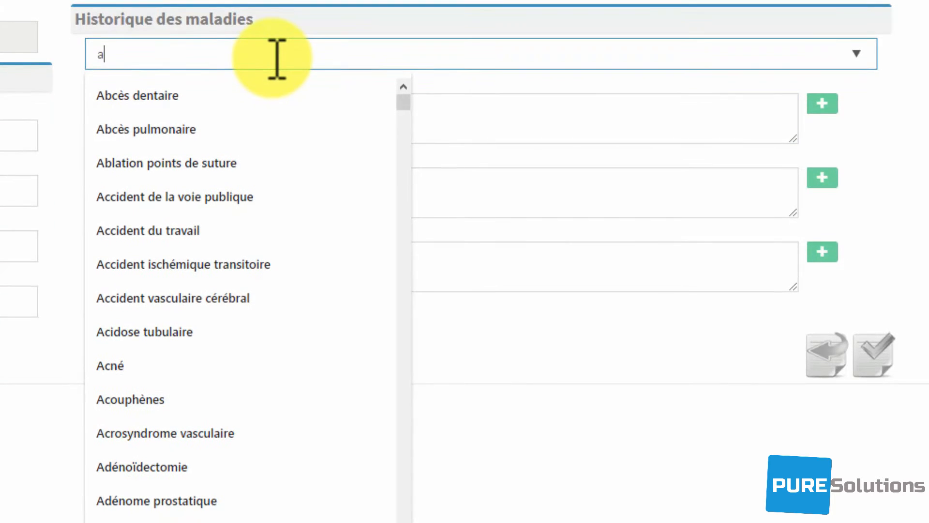
{"action": "type", "text": "lleg"}
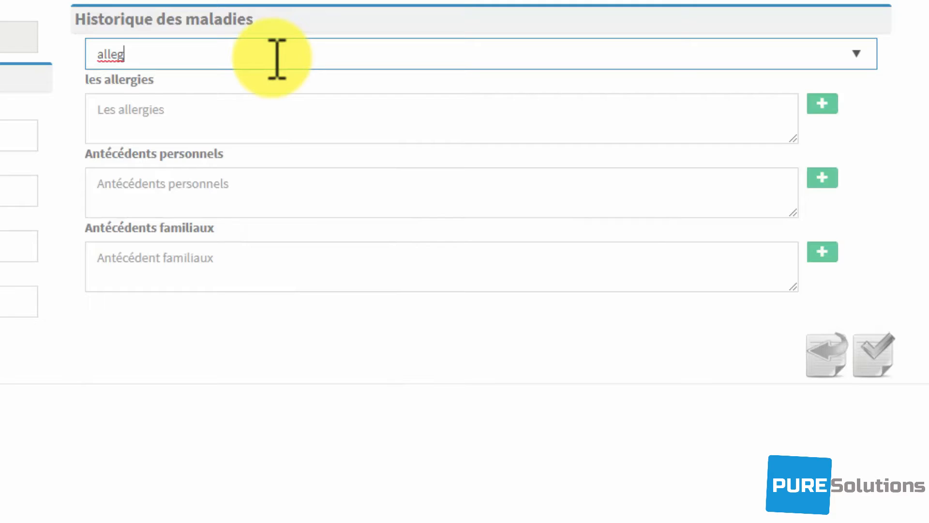
{"action": "key", "text": "BackSpace"}
{"action": "key", "text": "BackSpace"}
{"action": "type", "text": "e"}
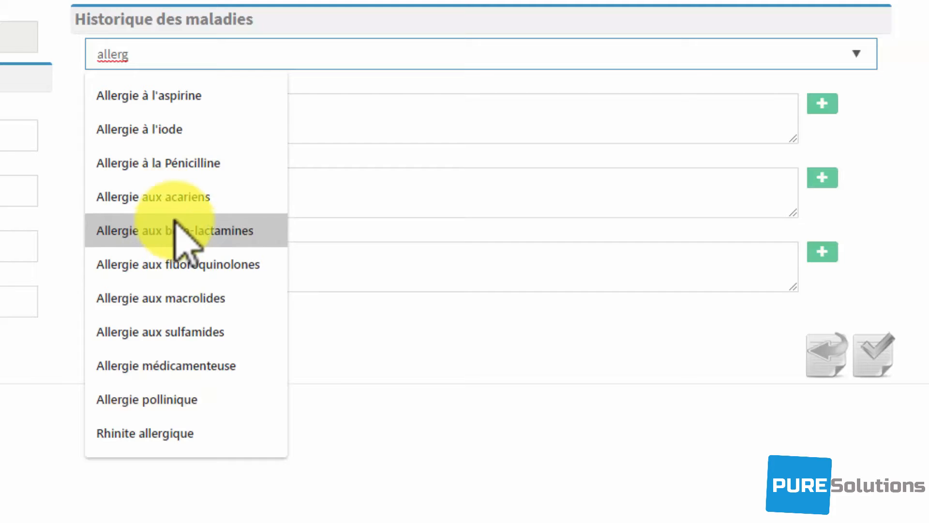
{"action": "left_click", "coordinate": [182, 199]}
{"action": "left_click", "coordinate": [803, 101]}
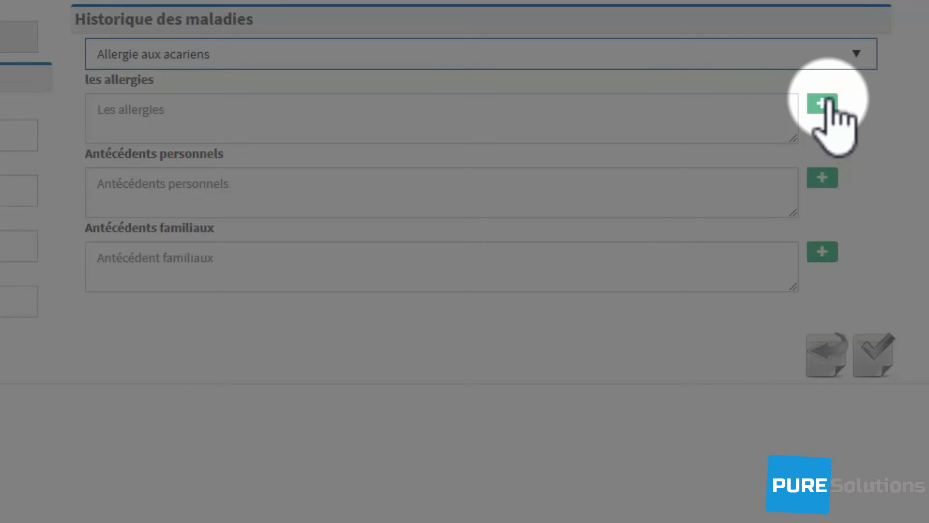
{"action": "left_click", "coordinate": [823, 104]}
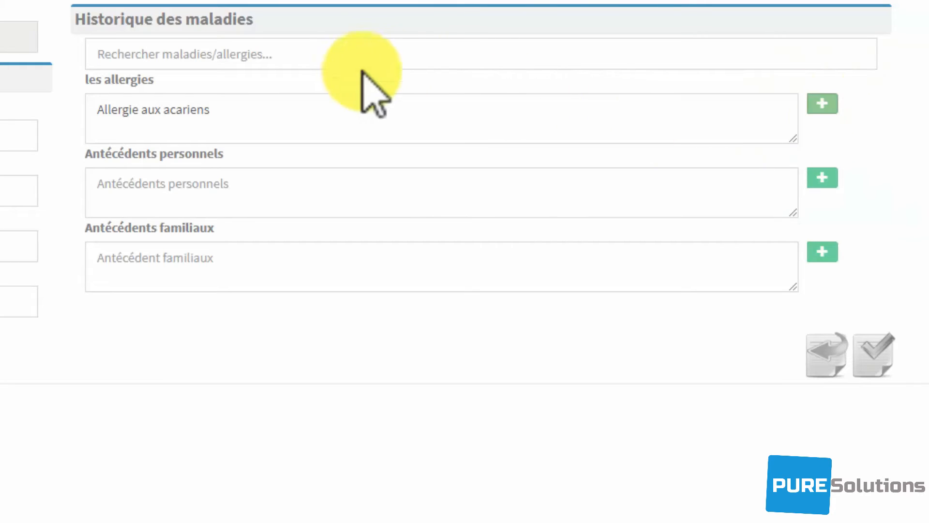
- Add Alcoolisme chronique to family history and Acné to personal history, then save
{"action": "left_click", "coordinate": [325, 57]}
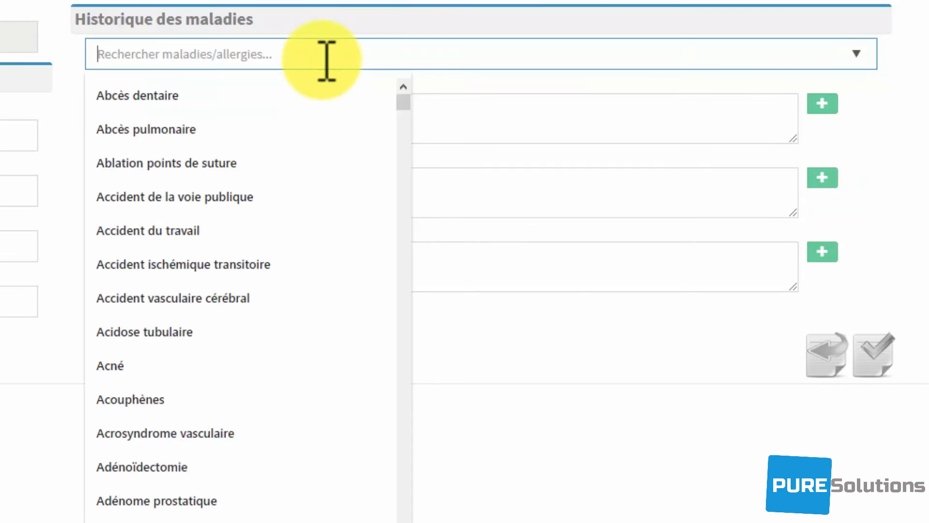
{"action": "type", "text": "a"}
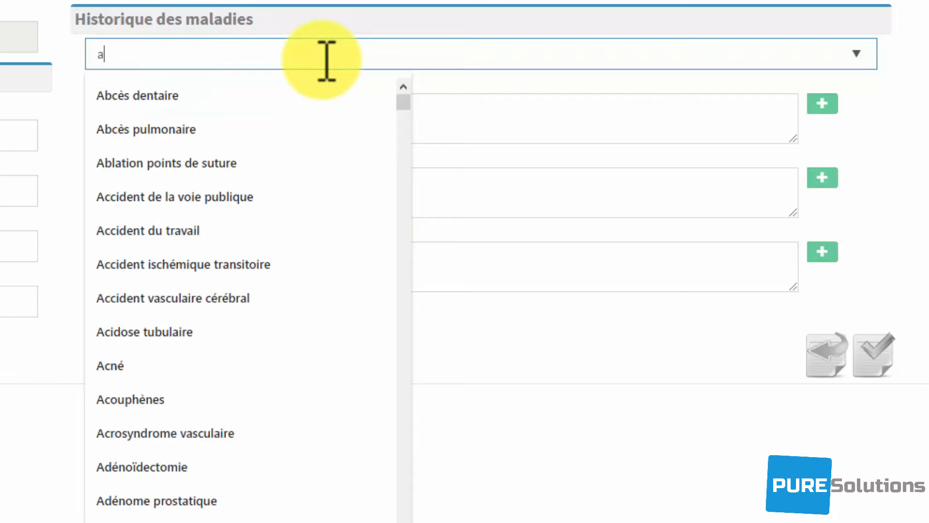
{"action": "type", "text": "lc"}
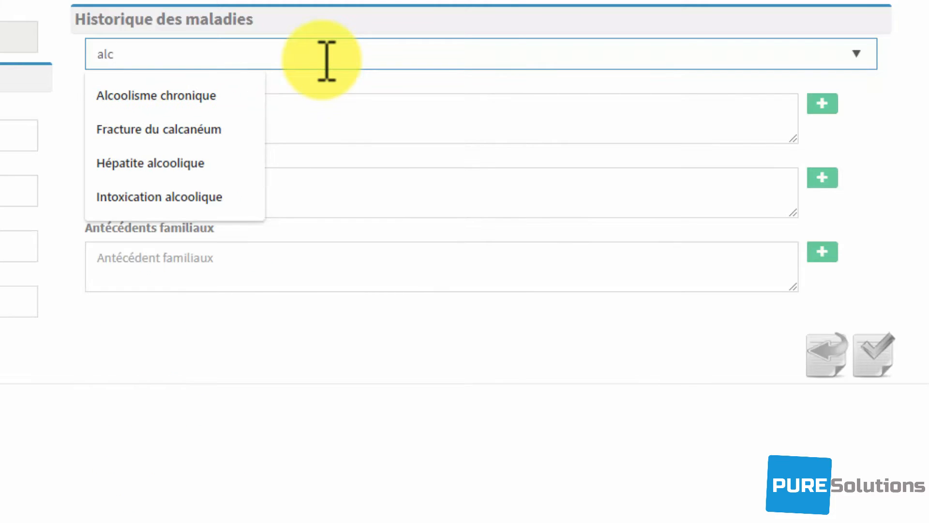
{"action": "left_click", "coordinate": [227, 103]}
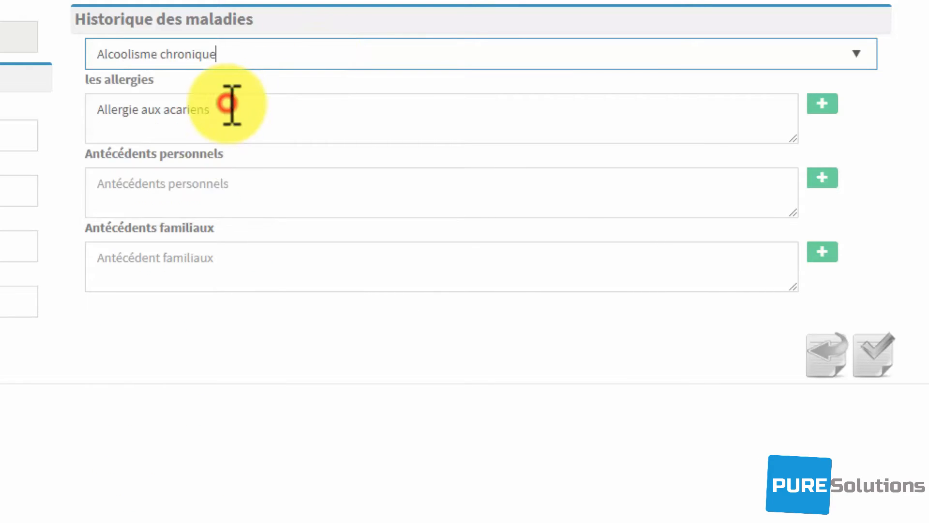
{"action": "left_click", "coordinate": [819, 252]}
{"action": "left_click", "coordinate": [320, 51]}
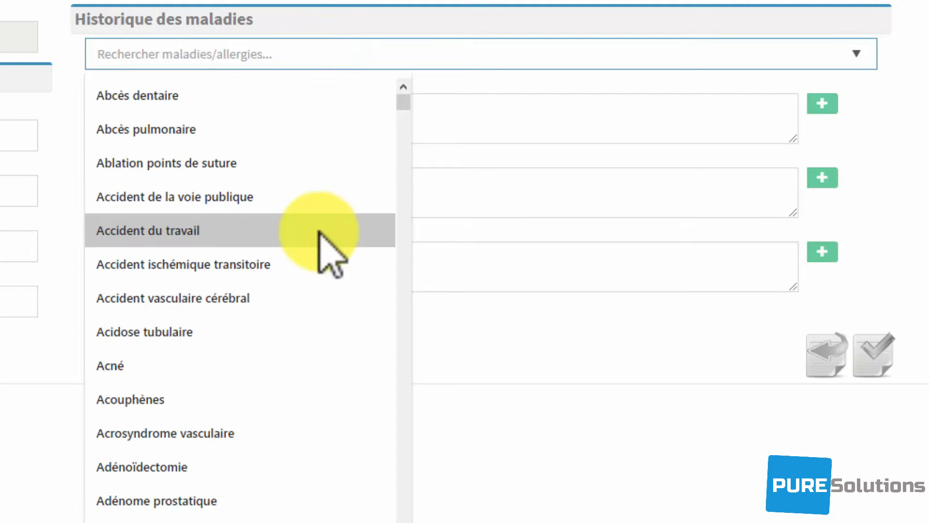
{"action": "left_click", "coordinate": [280, 361]}
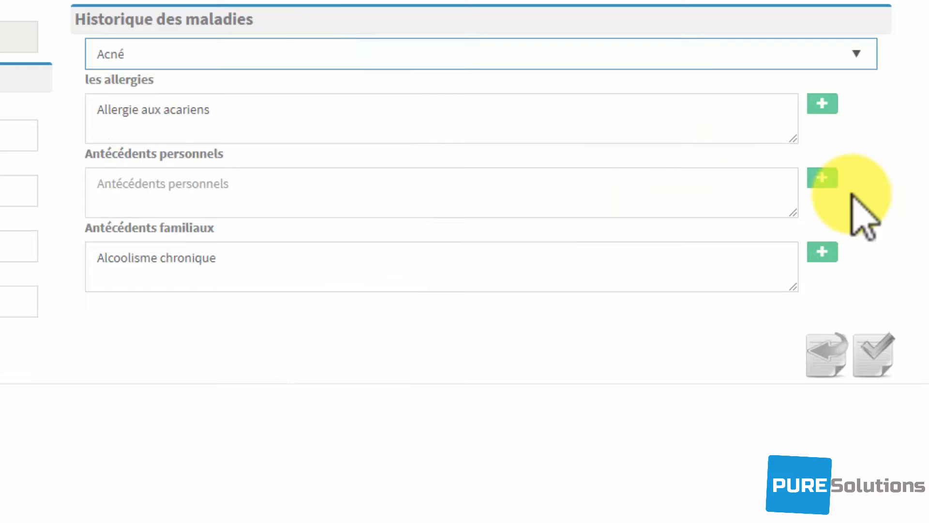
{"action": "left_click", "coordinate": [822, 178]}
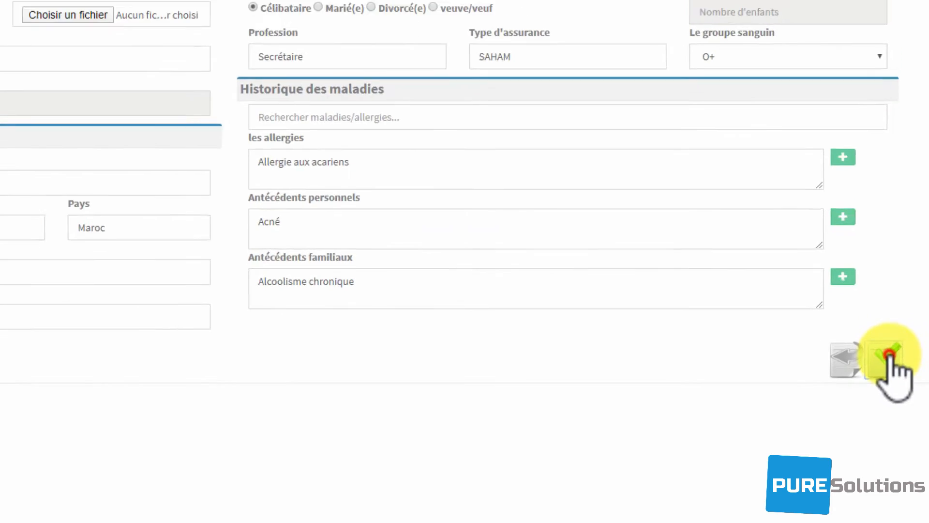
{"action": "left_click", "coordinate": [877, 351]}
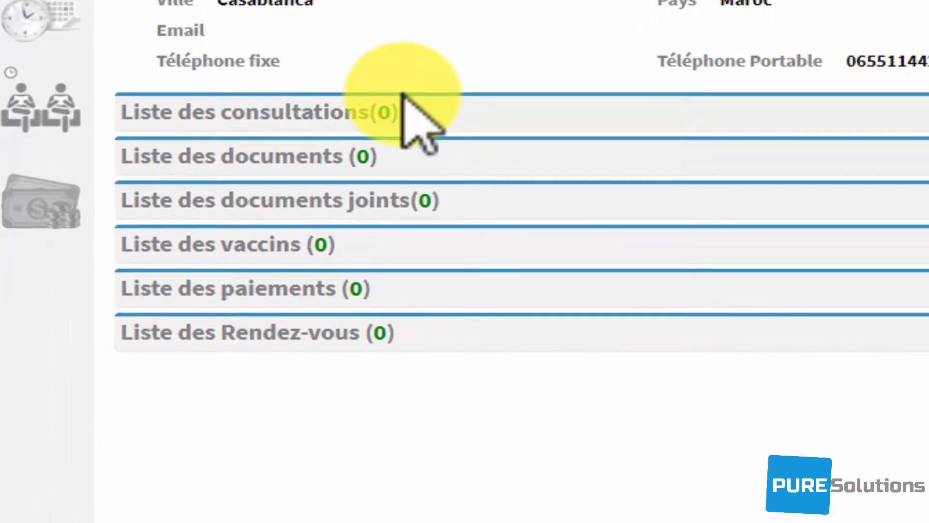
- Toggle the consultations list, then return to Liste des Patients, now showing 25 entries
{"action": "left_click", "coordinate": [426, 94]}
{"action": "left_click", "coordinate": [426, 94]}
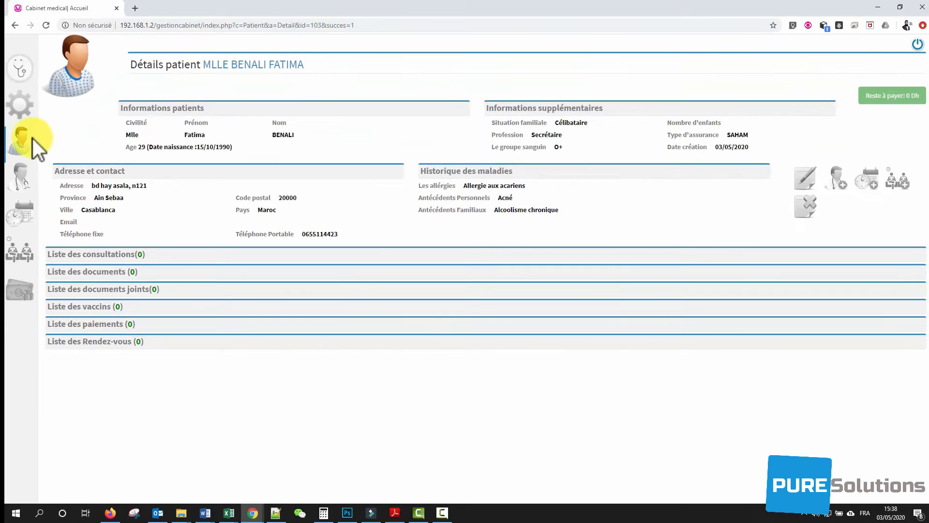
{"action": "left_click", "coordinate": [25, 145]}
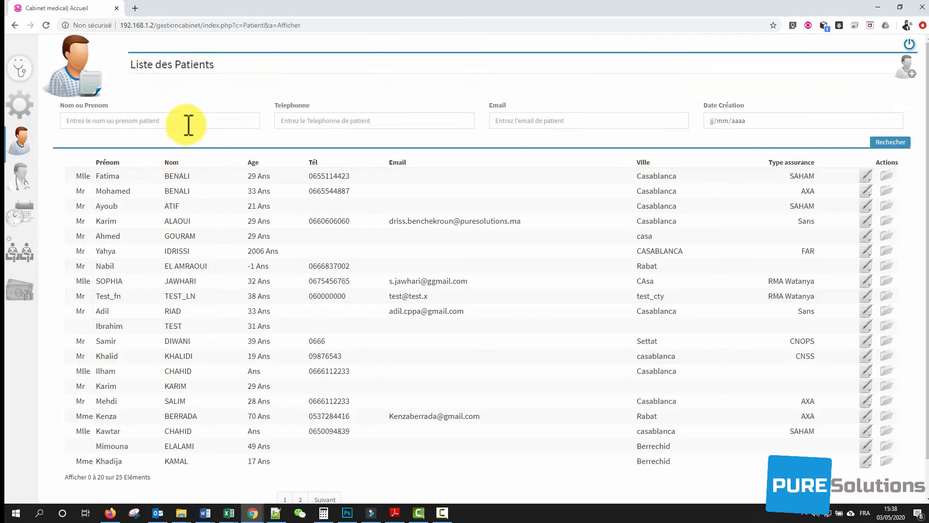
- Search by first name, open the patient, and show consultations of 21/06/2019 and 13/03/2019
{"action": "left_click", "coordinate": [188, 125]}
{"action": "type", "text": "d"}
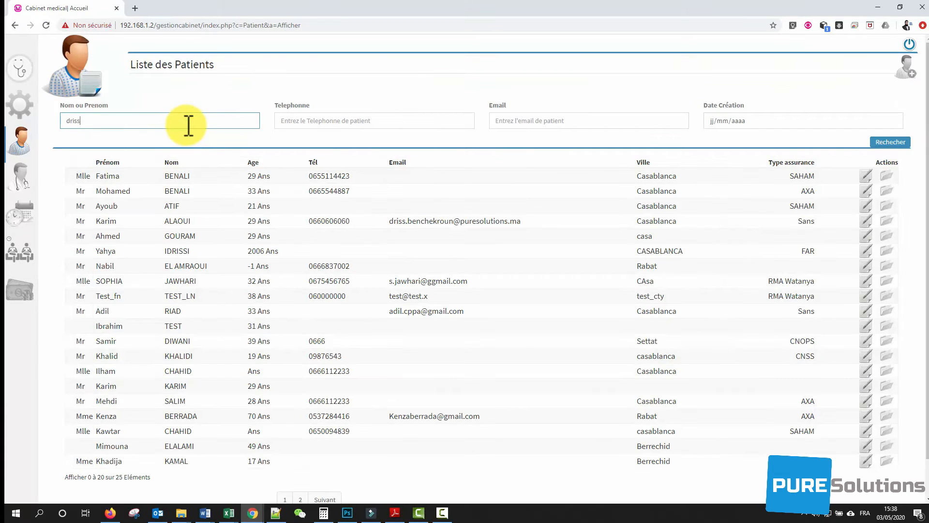
{"action": "type", "text": "riss"}
{"action": "key", "text": "Return"}
{"action": "left_click", "coordinate": [196, 205]}
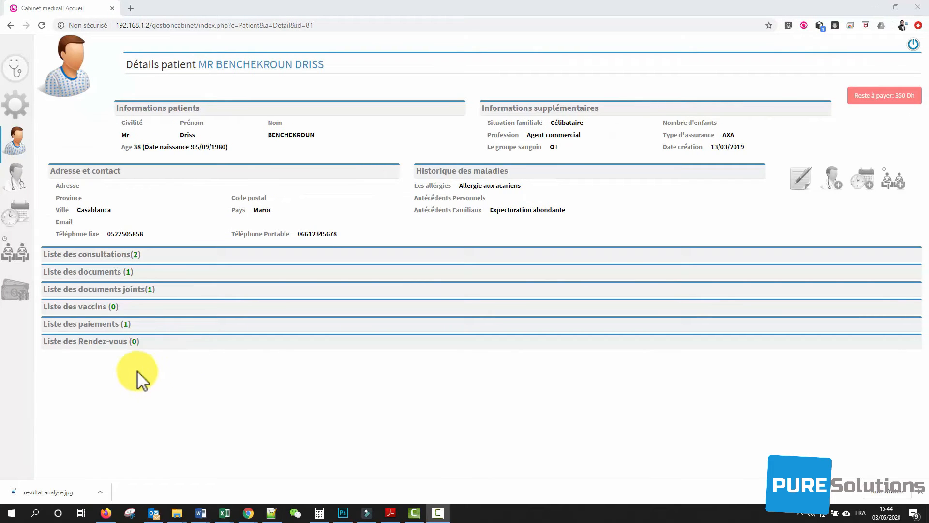
{"action": "left_click", "coordinate": [189, 257]}
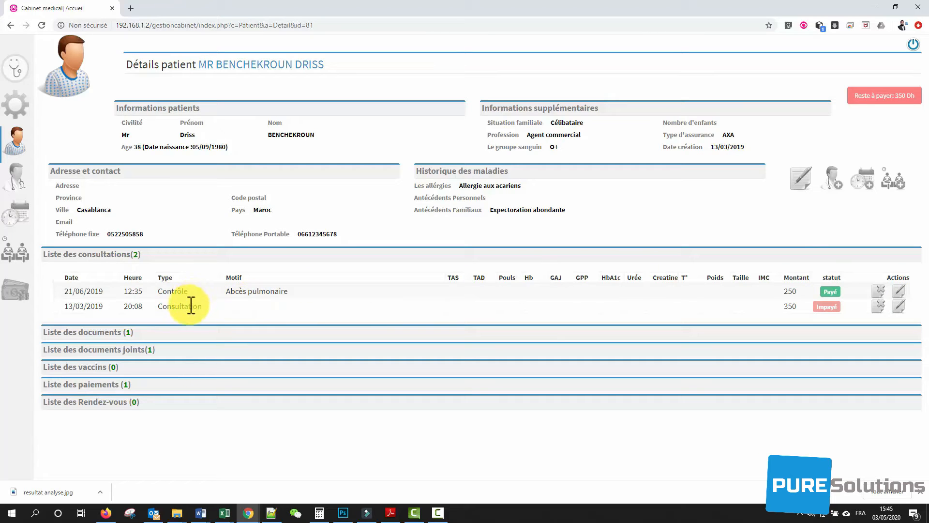
{"action": "left_click", "coordinate": [902, 305]}
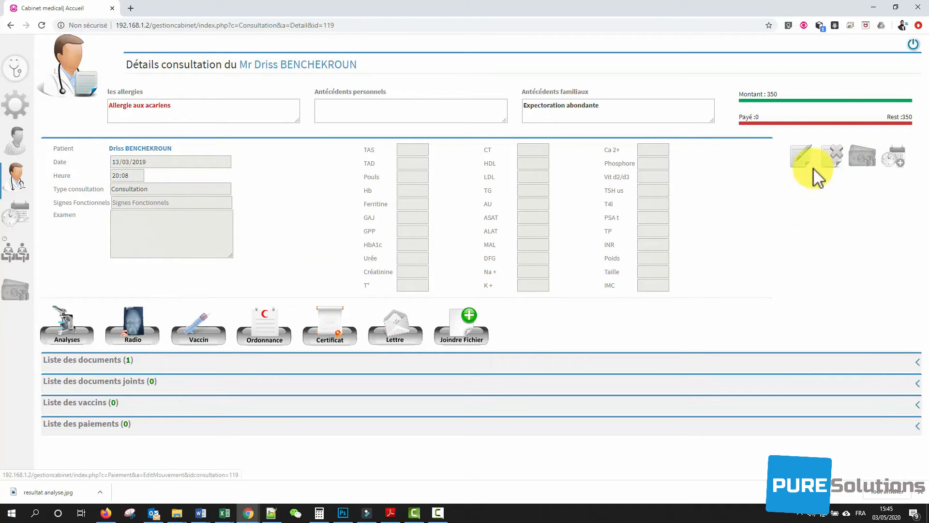
{"action": "left_click", "coordinate": [154, 149]}
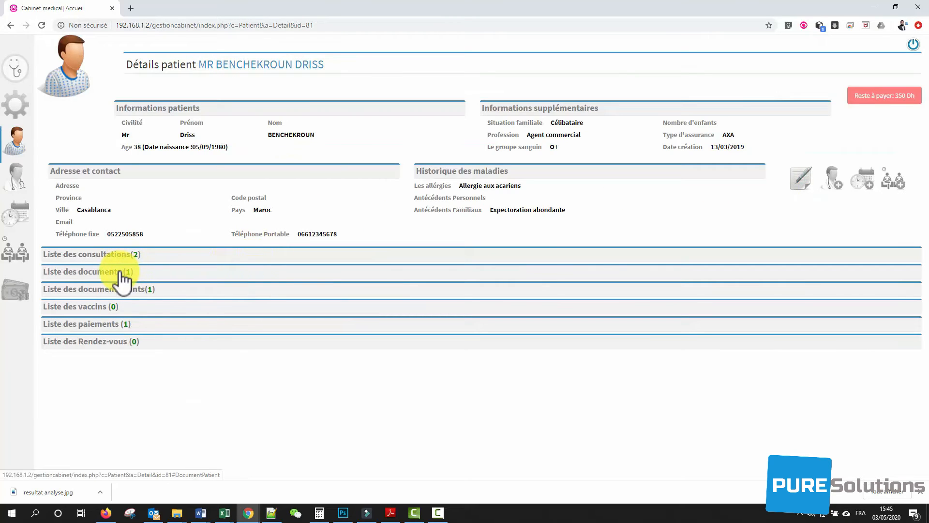
- Preview the 13/03/2019 Ordonnance listing BRISTAMOX and HEXOIMOTRYL, then close the preview tab
{"action": "left_click", "coordinate": [124, 278]}
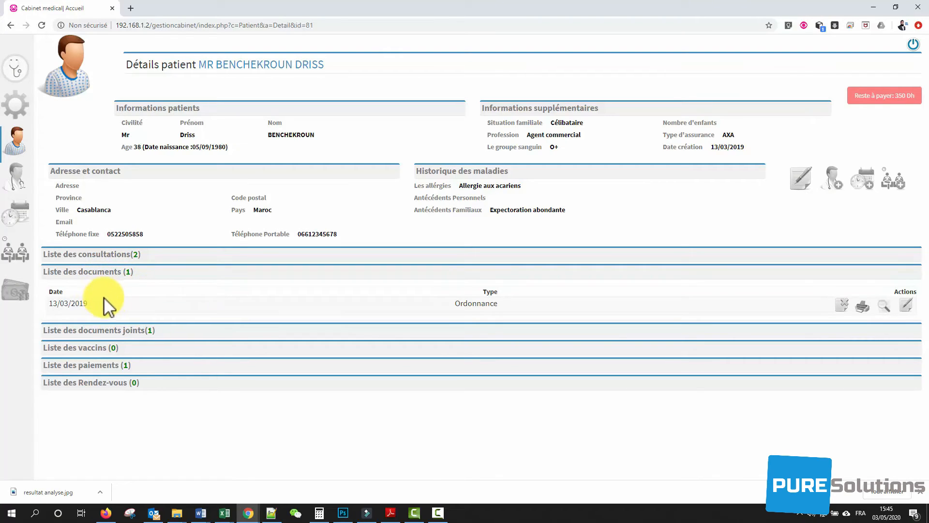
{"action": "double_click", "coordinate": [469, 302]}
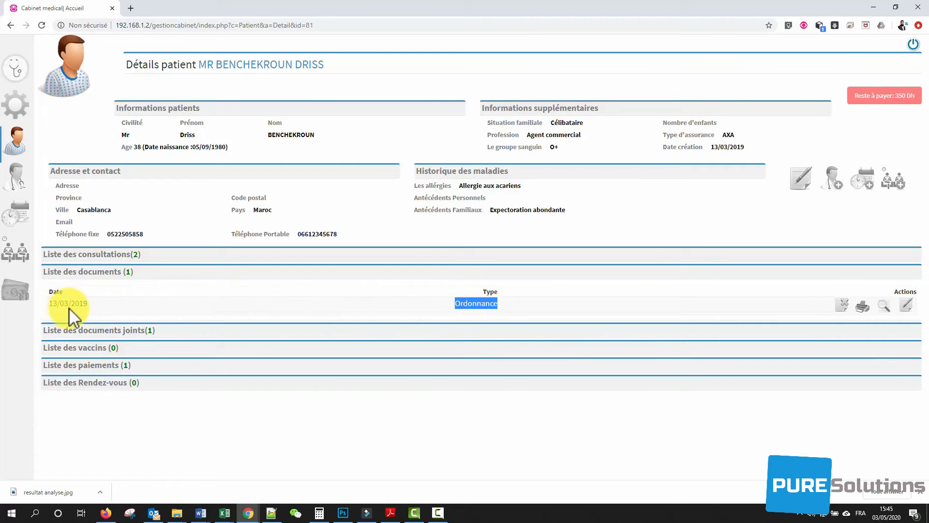
{"action": "left_click", "coordinate": [887, 305]}
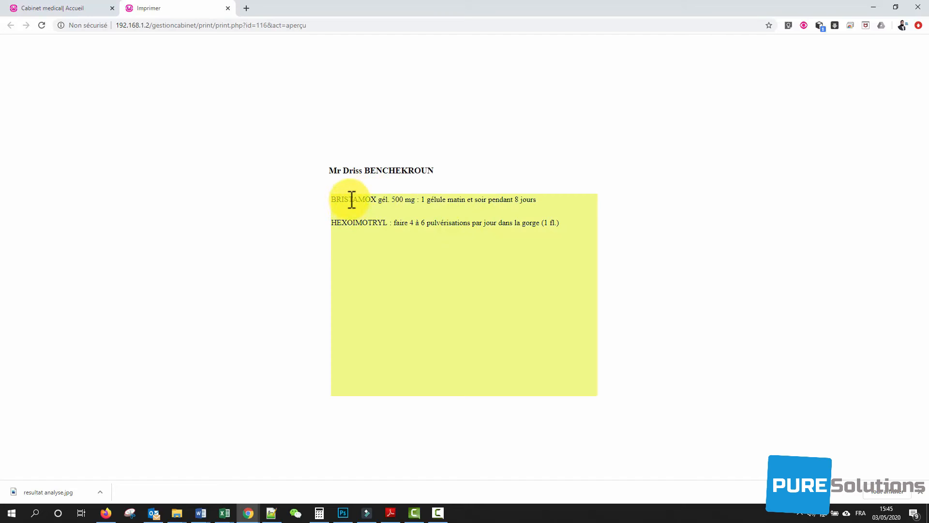
{"action": "left_click_drag", "start_coordinate": [350, 200], "coordinate": [483, 210]}
{"action": "left_click", "coordinate": [491, 231]}
{"action": "key", "text": "ctrl+a"}
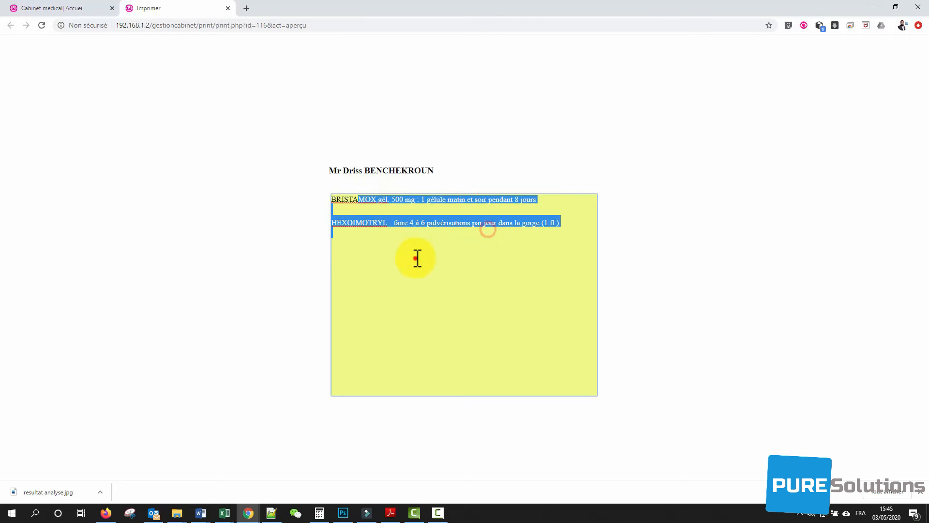
{"action": "left_click", "coordinate": [411, 251]}
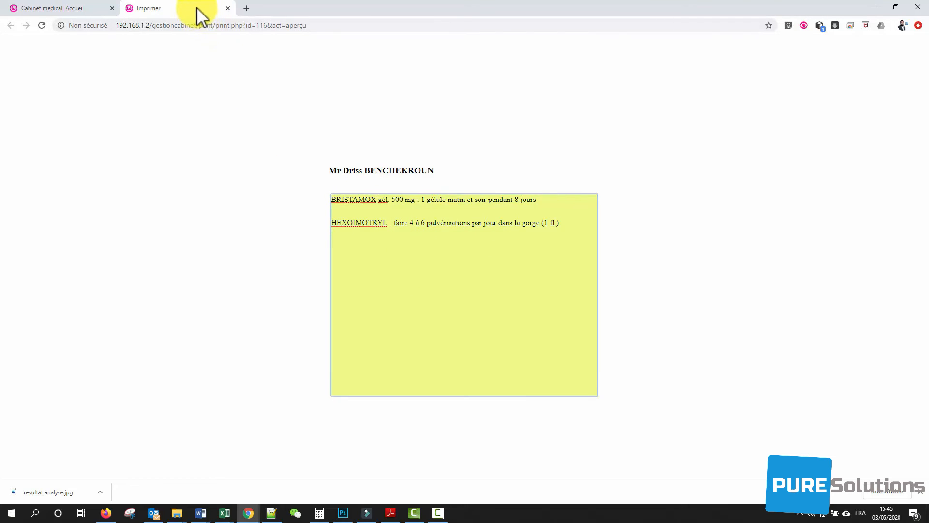
{"action": "left_click", "coordinate": [228, 8]}
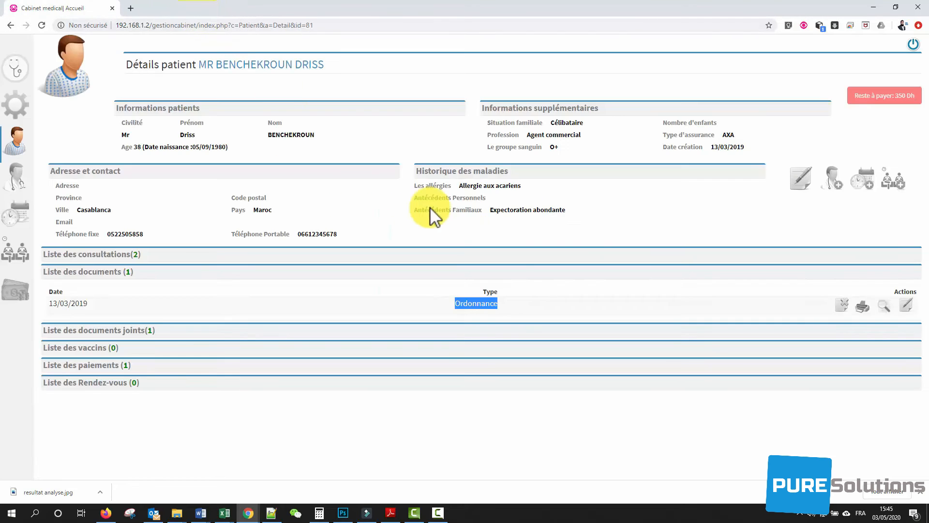
- View the attached 03/05/2020 Resultat Analyse image enlarged, then close its tab
{"action": "left_click", "coordinate": [148, 332]}
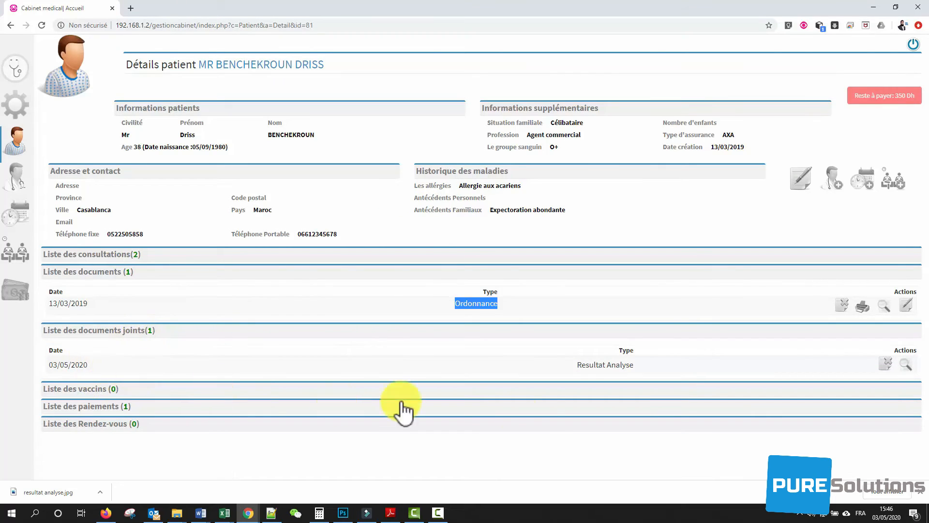
{"action": "left_click", "coordinate": [606, 375]}
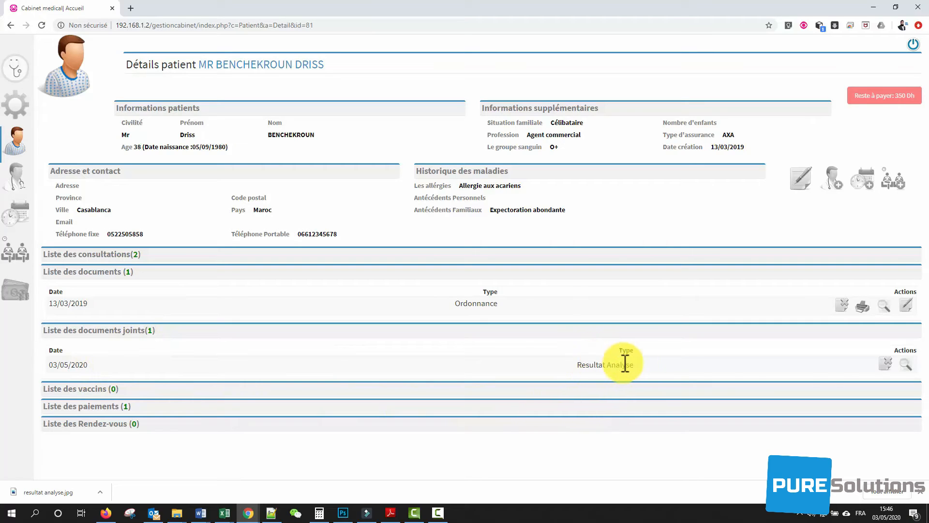
{"action": "left_click", "coordinate": [910, 364]}
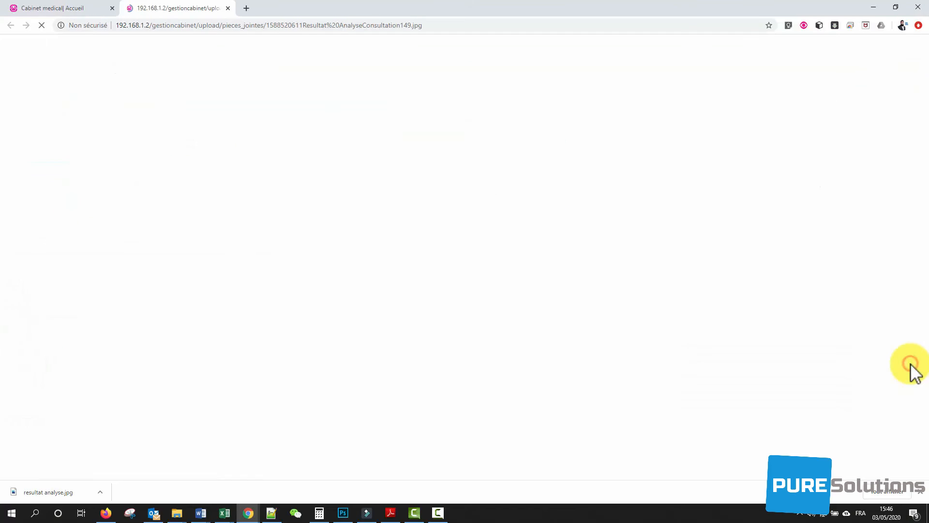
{"action": "left_click", "coordinate": [384, 180]}
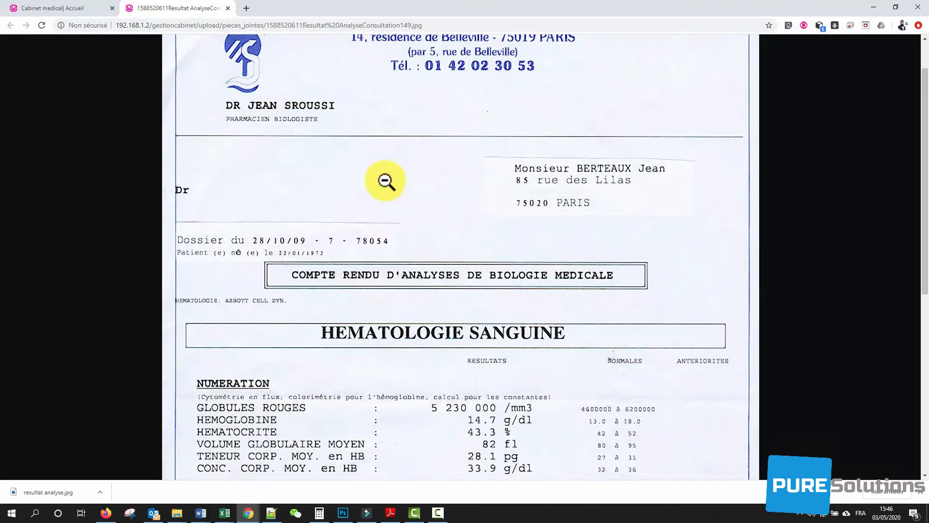
{"action": "scroll", "coordinate": [351, 308], "scroll_direction": "down", "scroll_amount": 7}
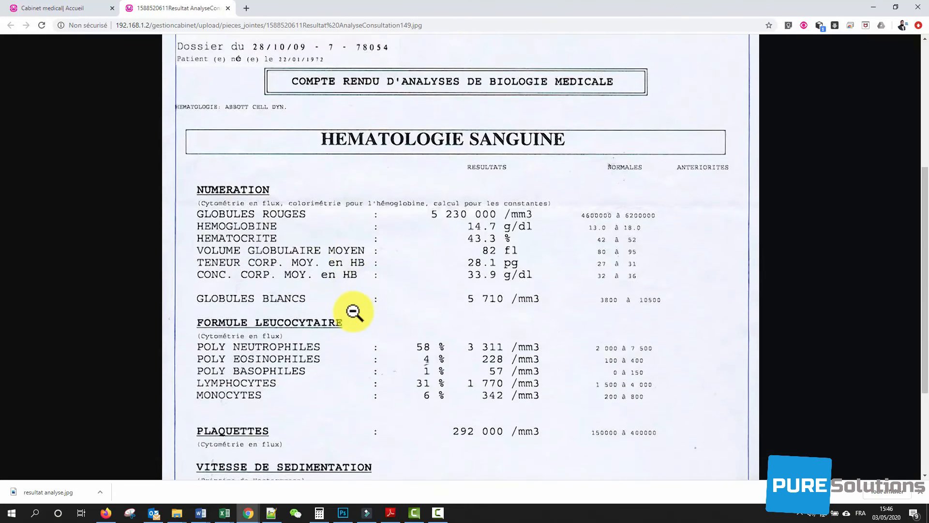
{"action": "scroll", "coordinate": [317, 203], "scroll_direction": "up", "scroll_amount": 8}
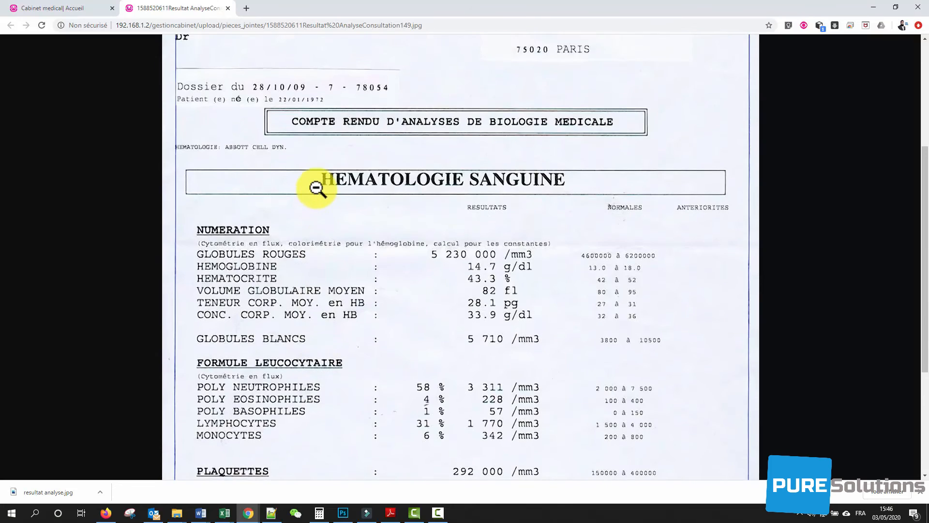
{"action": "middle_click", "coordinate": [172, 8]}
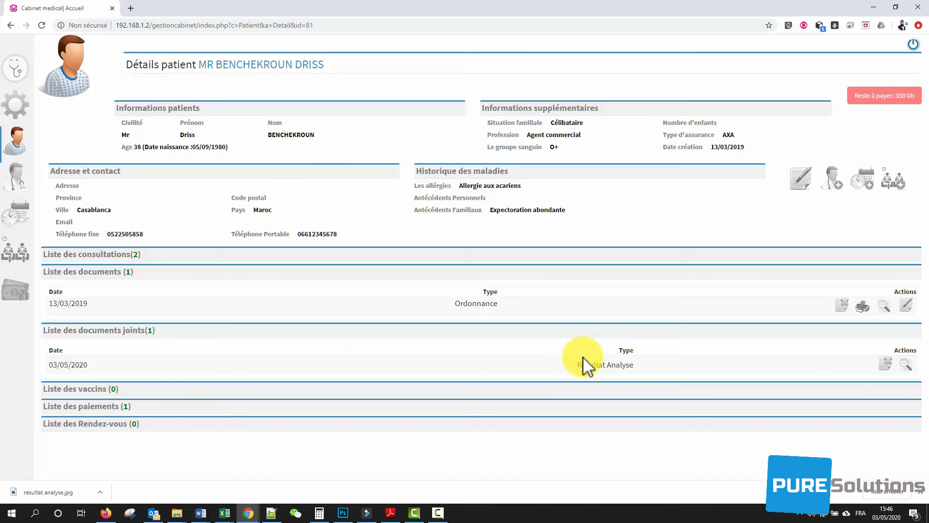
- Expand the patient's vaccination and payment lists to review them
{"action": "left_click", "coordinate": [109, 389]}
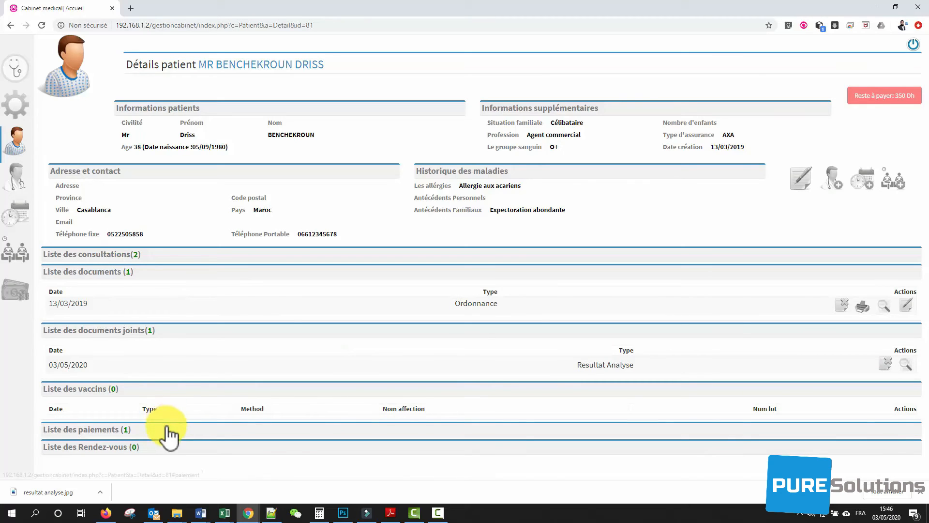
{"action": "left_click", "coordinate": [142, 430]}
{"action": "scroll", "coordinate": [173, 390], "scroll_direction": "down", "scroll_amount": 1}
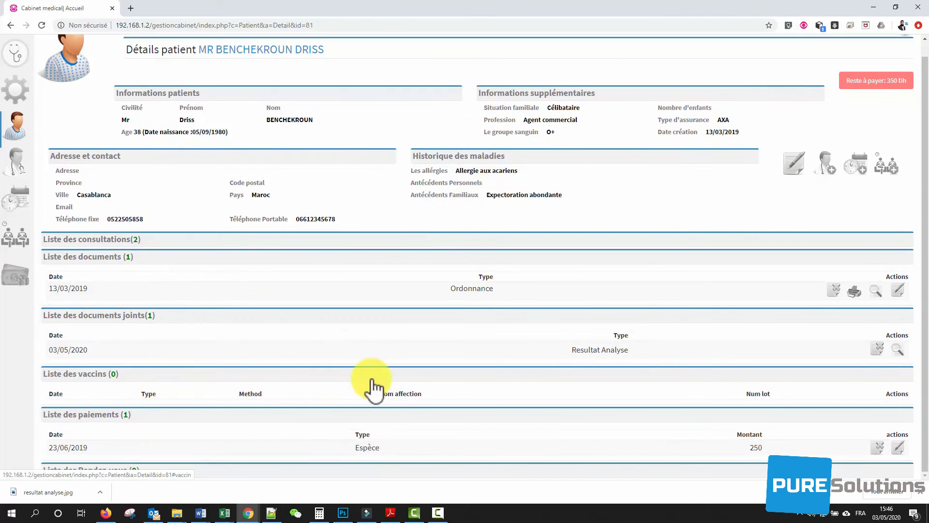
{"action": "scroll", "coordinate": [383, 345], "scroll_direction": "up", "scroll_amount": 1}
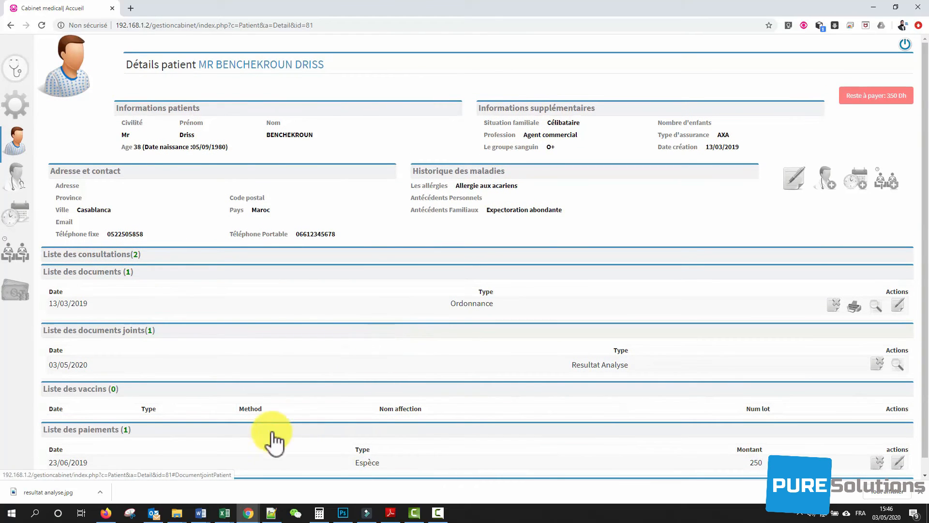
- Collapse the vaccination, document and payment lists, view the appointments, then go to the consultations list
{"action": "left_click", "coordinate": [141, 388]}
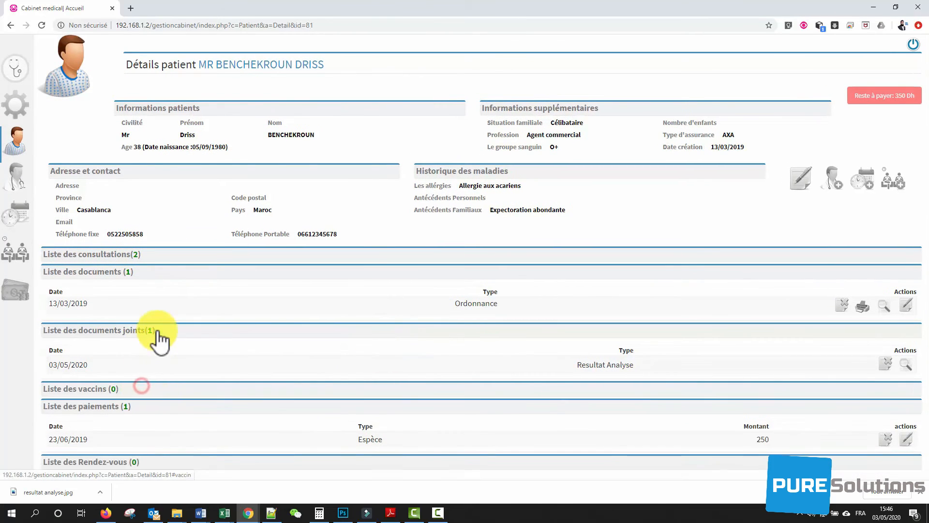
{"action": "left_click", "coordinate": [154, 331]}
{"action": "left_click", "coordinate": [159, 274]}
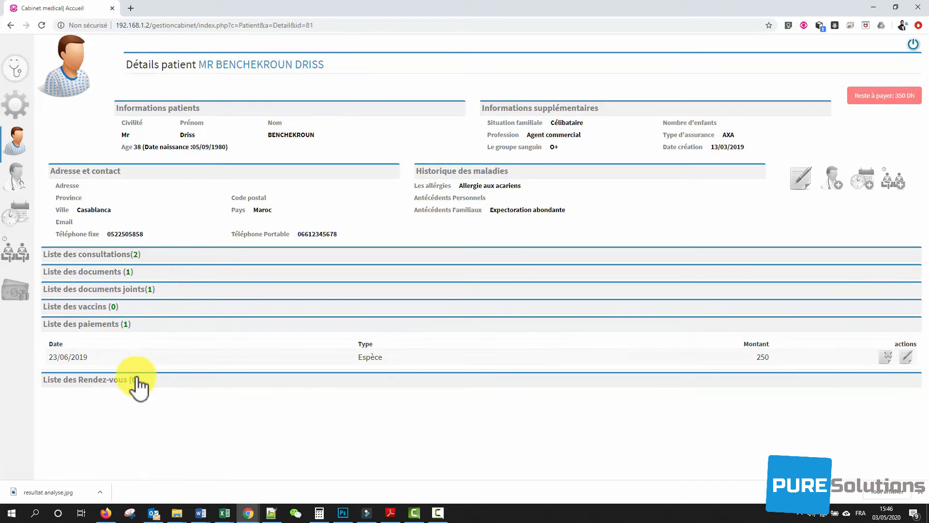
{"action": "left_click", "coordinate": [131, 326]}
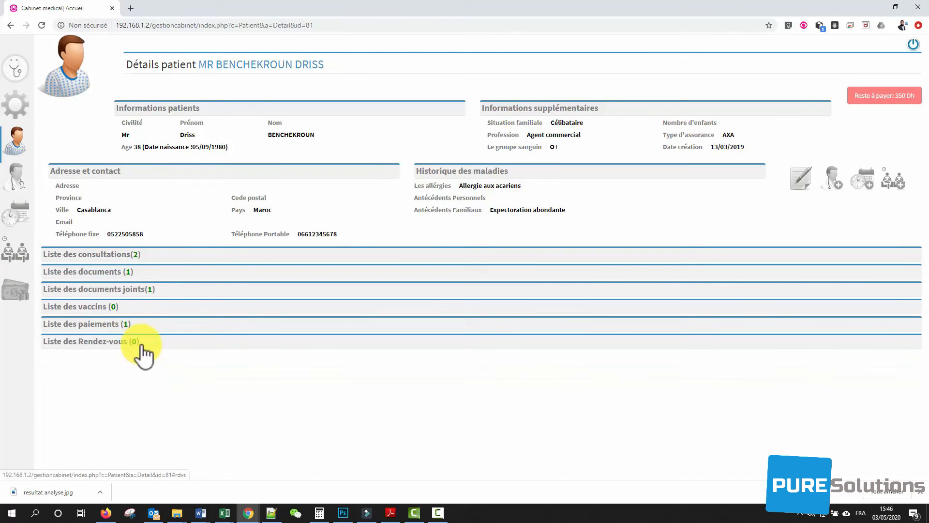
{"action": "left_click", "coordinate": [138, 345]}
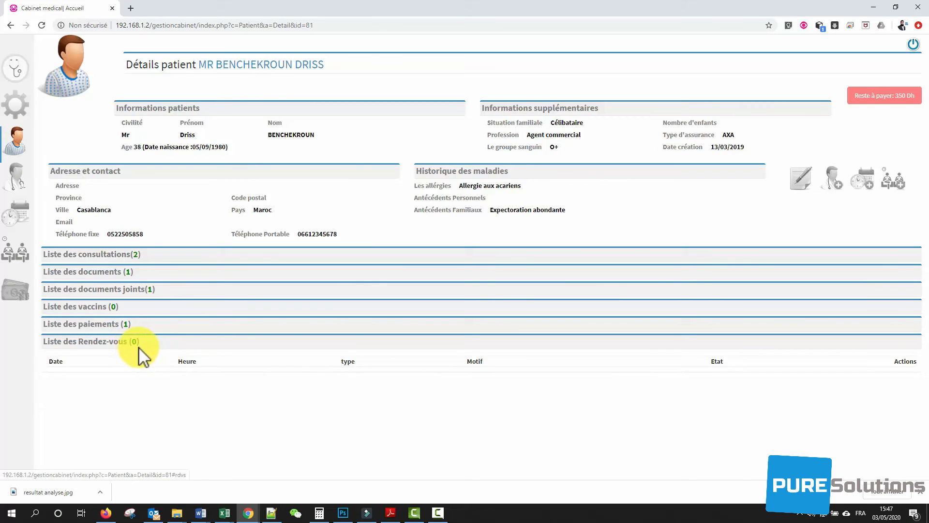
{"action": "left_click", "coordinate": [20, 146]}
{"action": "left_click", "coordinate": [16, 174]}
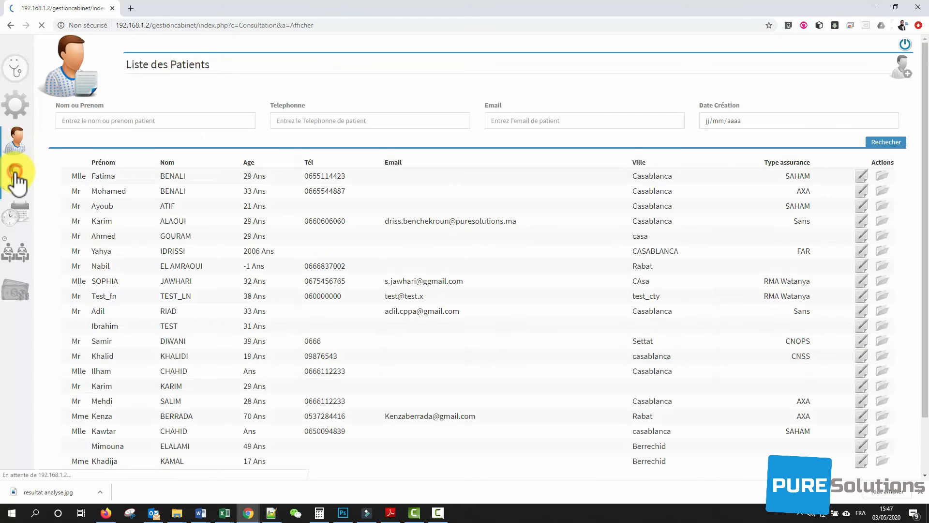
- From the weekly calendar, open the Thursday 09:00 patient's record and review their seven appointments
{"action": "left_click", "coordinate": [19, 215]}
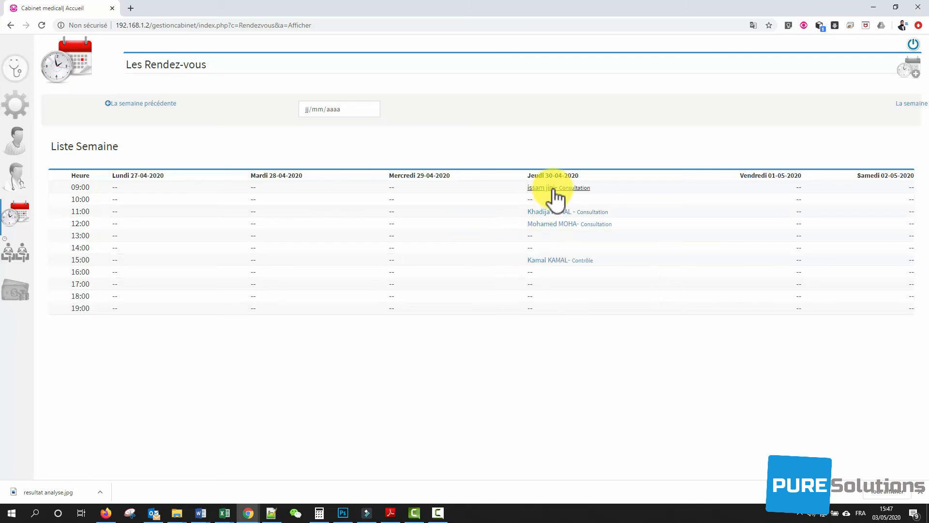
{"action": "left_click", "coordinate": [550, 188]}
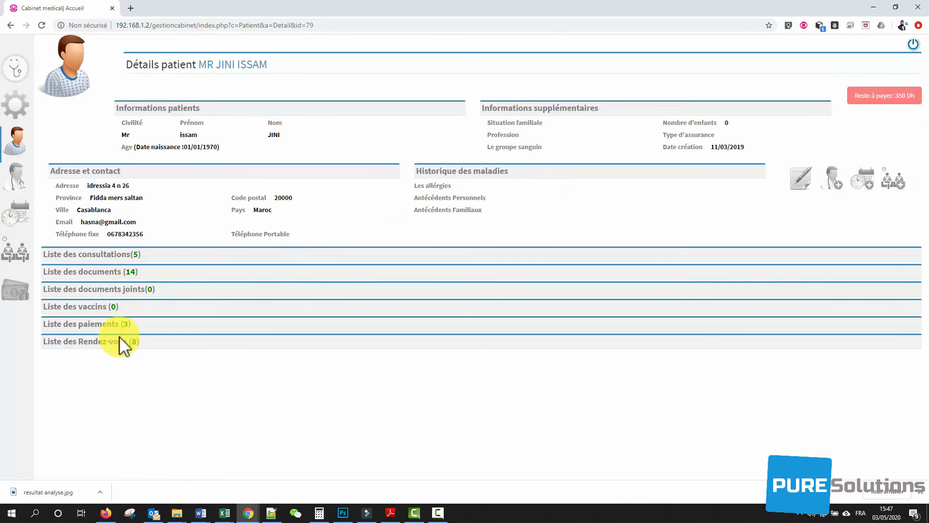
{"action": "left_click", "coordinate": [175, 342]}
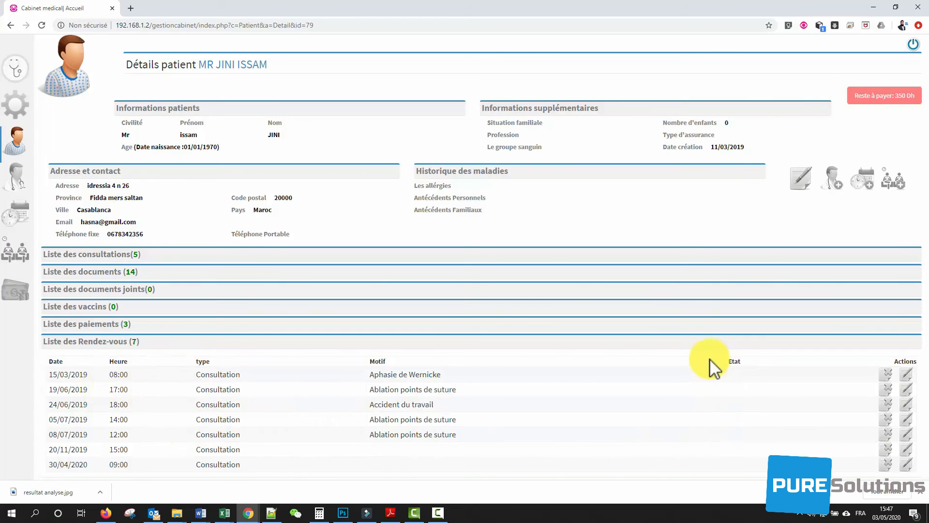
{"action": "left_click", "coordinate": [429, 344]}
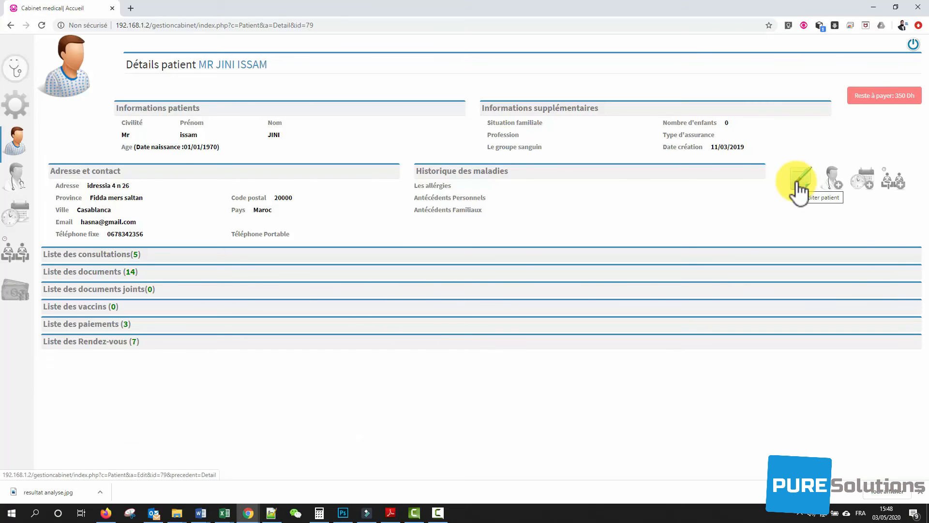
- Re-save the patient's details unchanged, then start a new consultation for this patient
{"action": "left_click", "coordinate": [797, 184]}
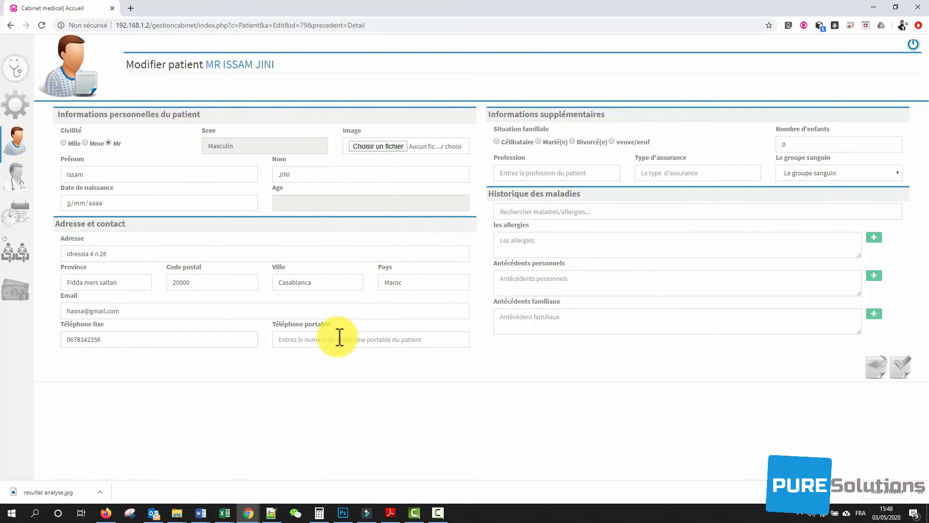
{"action": "left_click", "coordinate": [895, 370]}
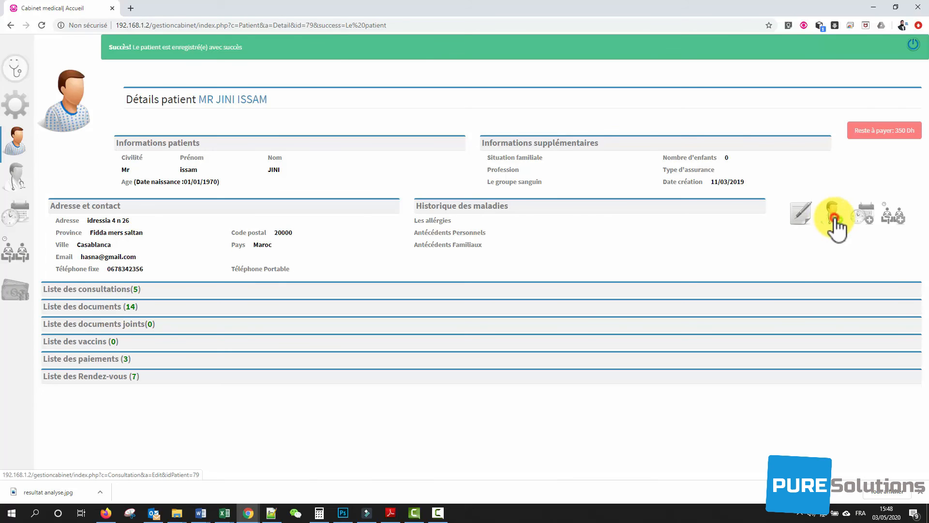
{"action": "left_click", "coordinate": [836, 227]}
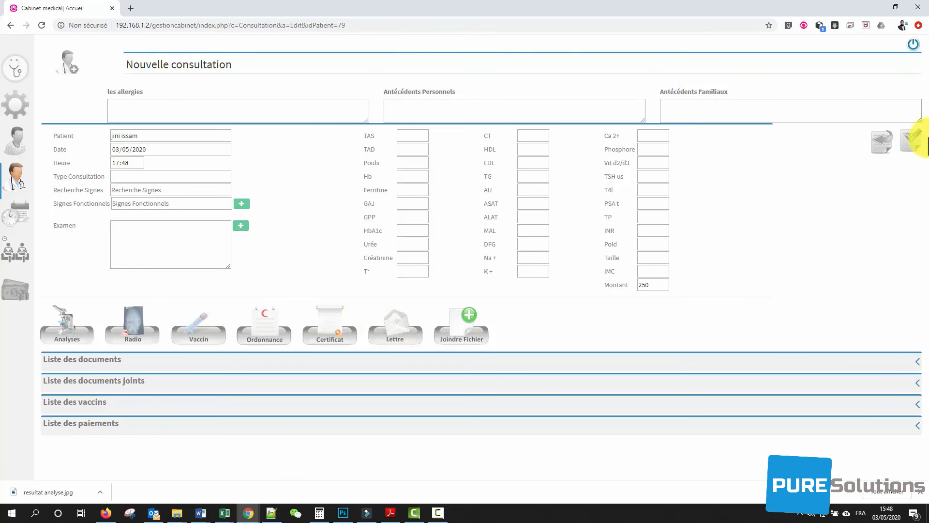
- Discard the new consultation and a new appointment, confirming the cancellation, to return to the patient's details
{"action": "left_click", "coordinate": [881, 145]}
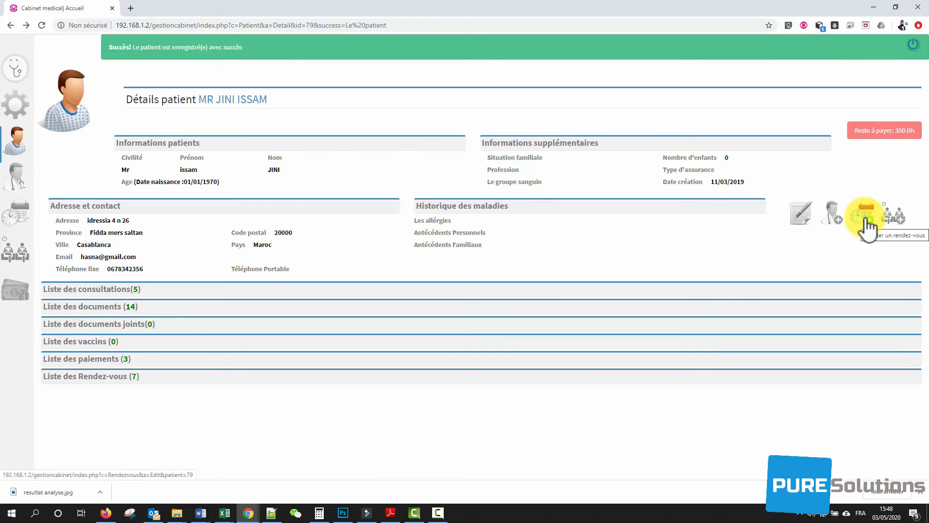
{"action": "left_click", "coordinate": [866, 226]}
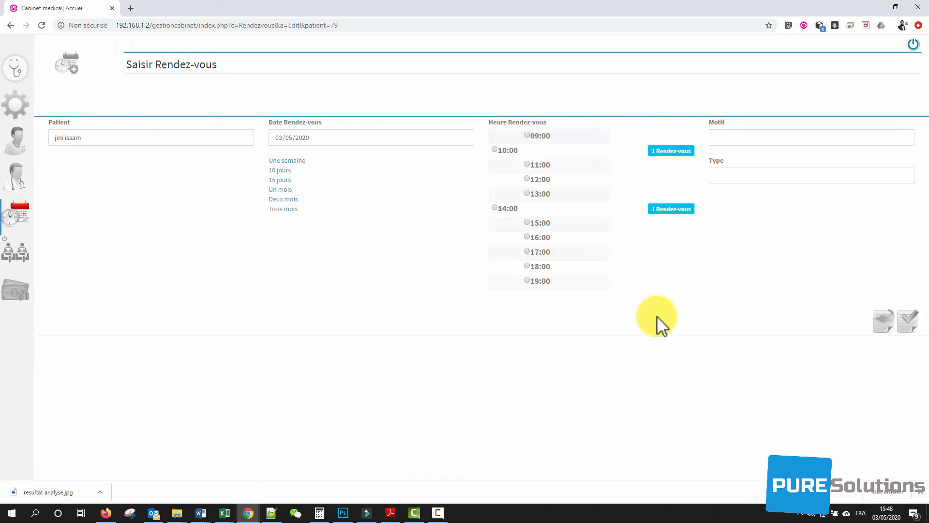
{"action": "left_click", "coordinate": [885, 326]}
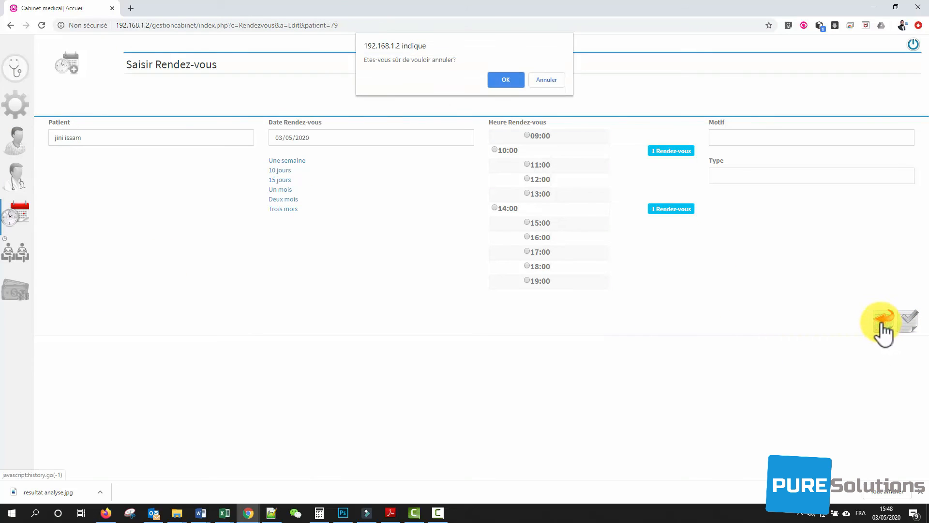
{"action": "left_click", "coordinate": [515, 85]}
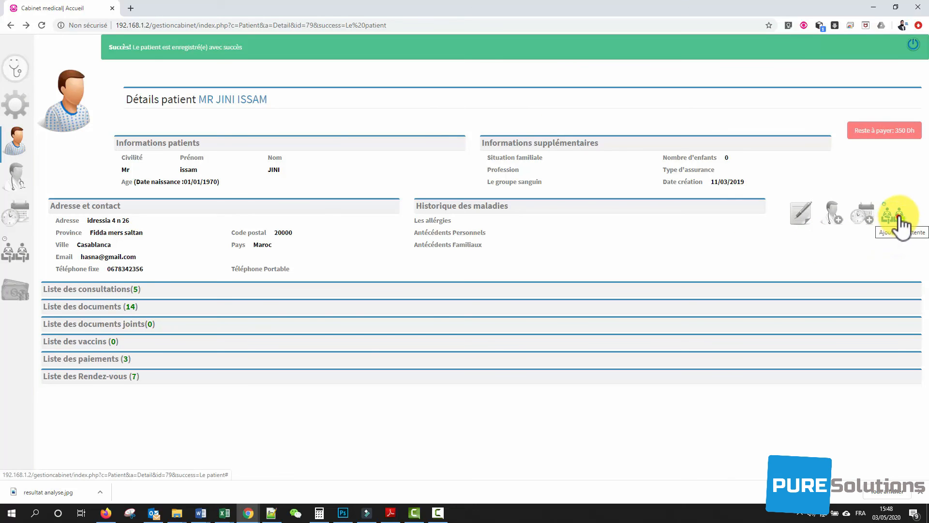
{"action": "left_click", "coordinate": [899, 216]}
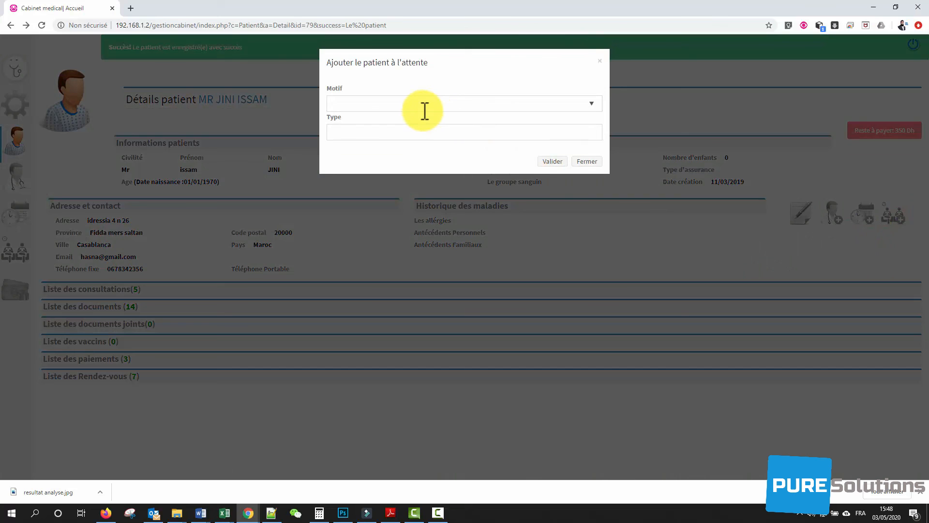
{"action": "left_click", "coordinate": [424, 104]}
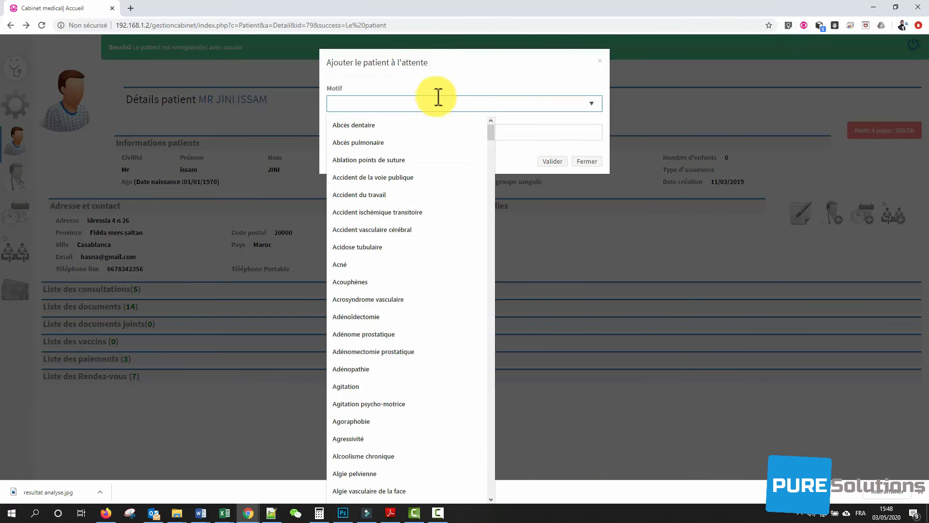
{"action": "left_click", "coordinate": [438, 99]}
{"action": "left_click", "coordinate": [342, 137]}
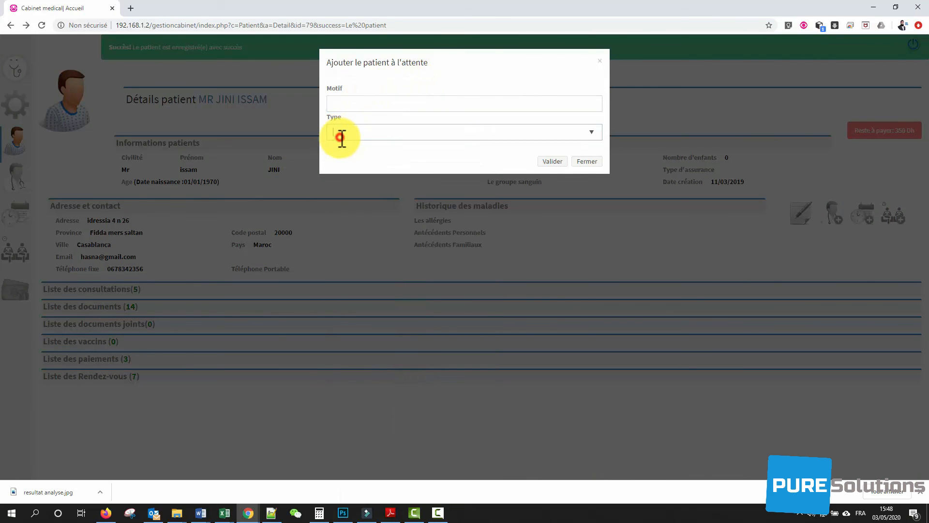
{"action": "left_click", "coordinate": [594, 162]}
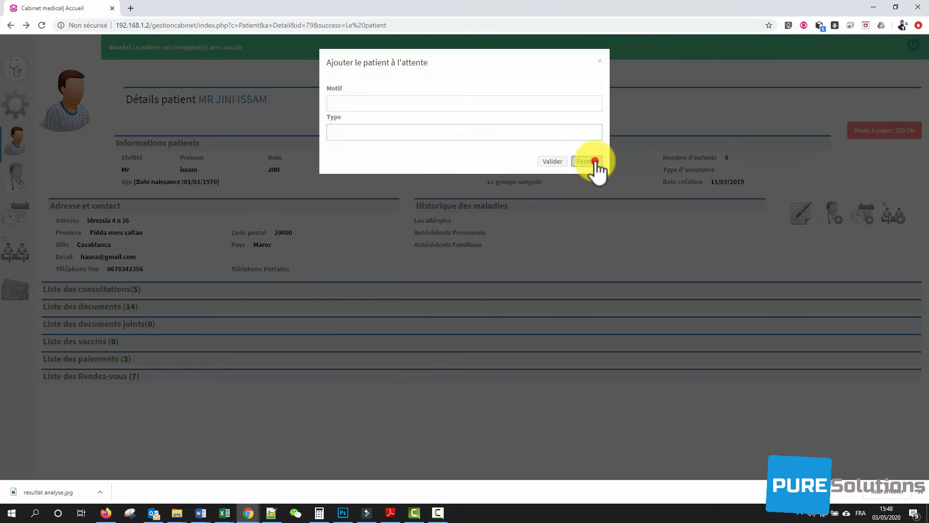